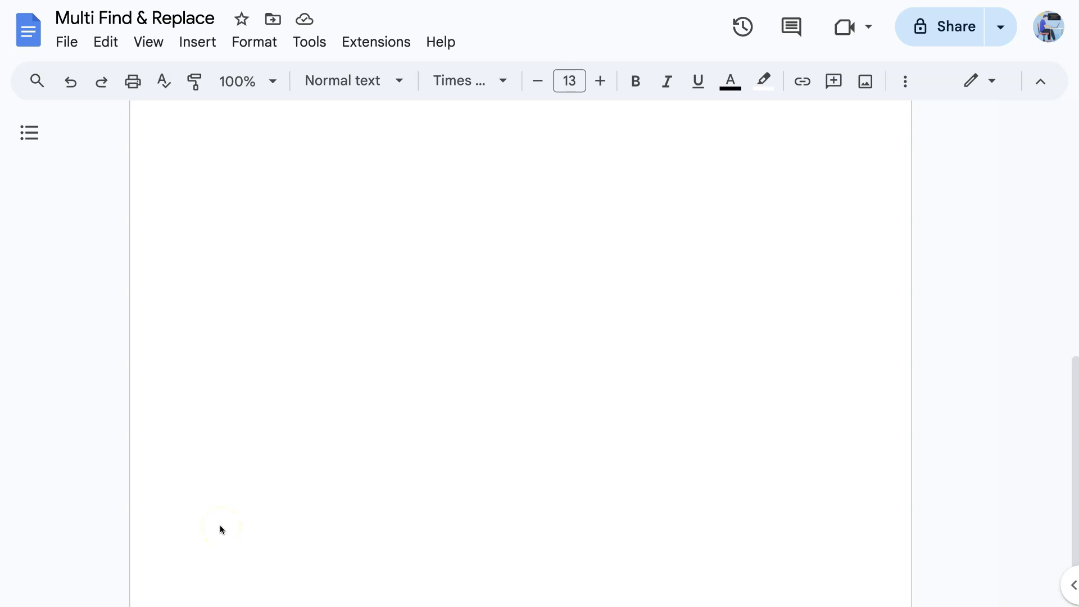
- Launch the Multi Find & Replace add-on sidebar from the Extensions menu
click(374, 42)
mouse_move(429, 149)
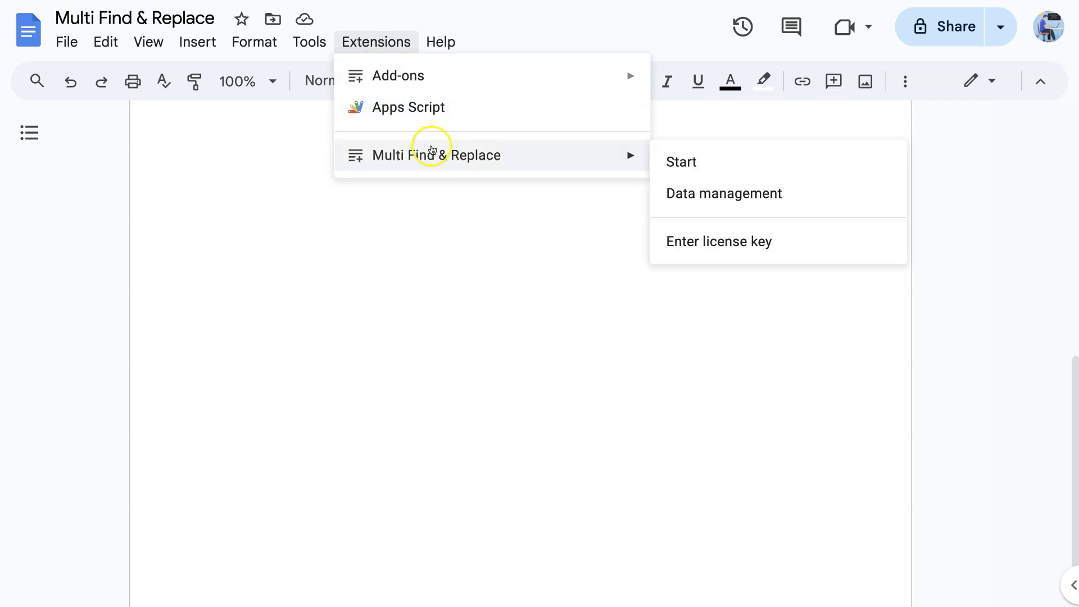
click(723, 162)
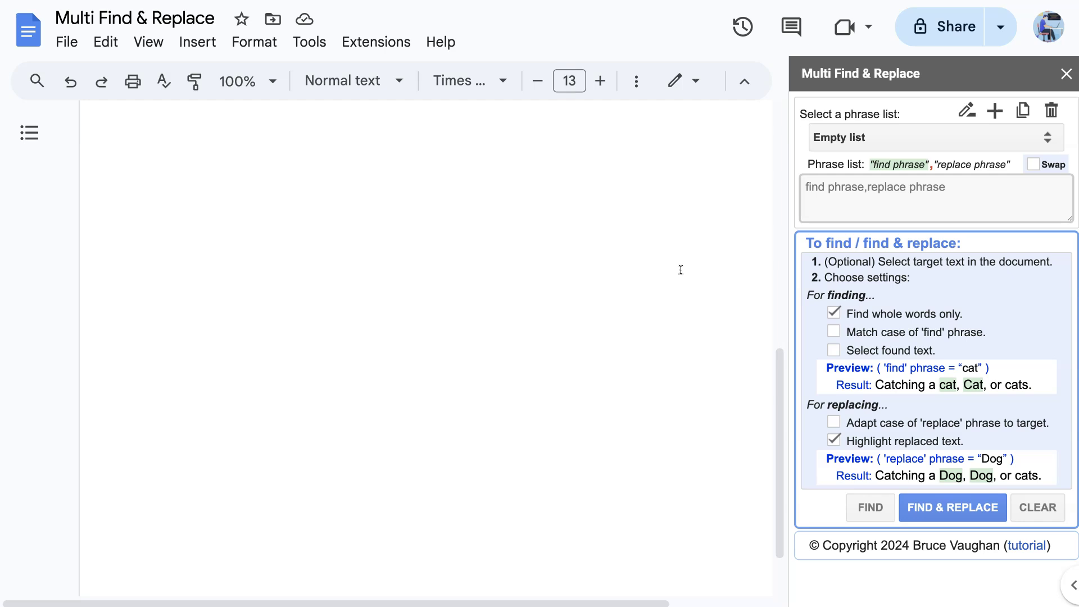
- Enlarge the add-on's phrase pair box, then shrink it back to its original size
click(700, 231)
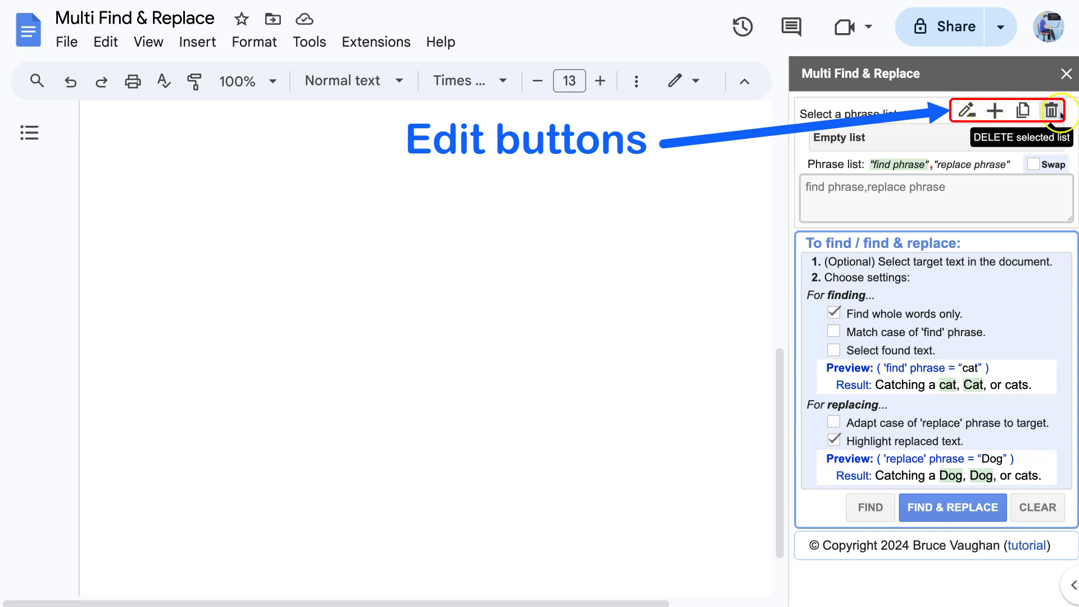
drag(1069, 219, 1069, 306)
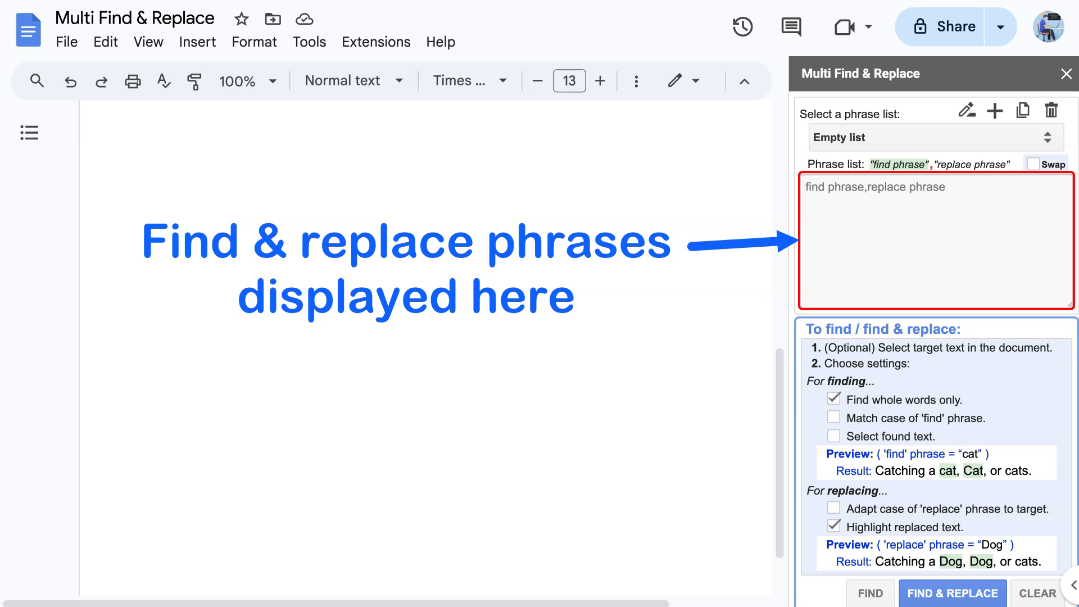
drag(1056, 304, 1058, 209)
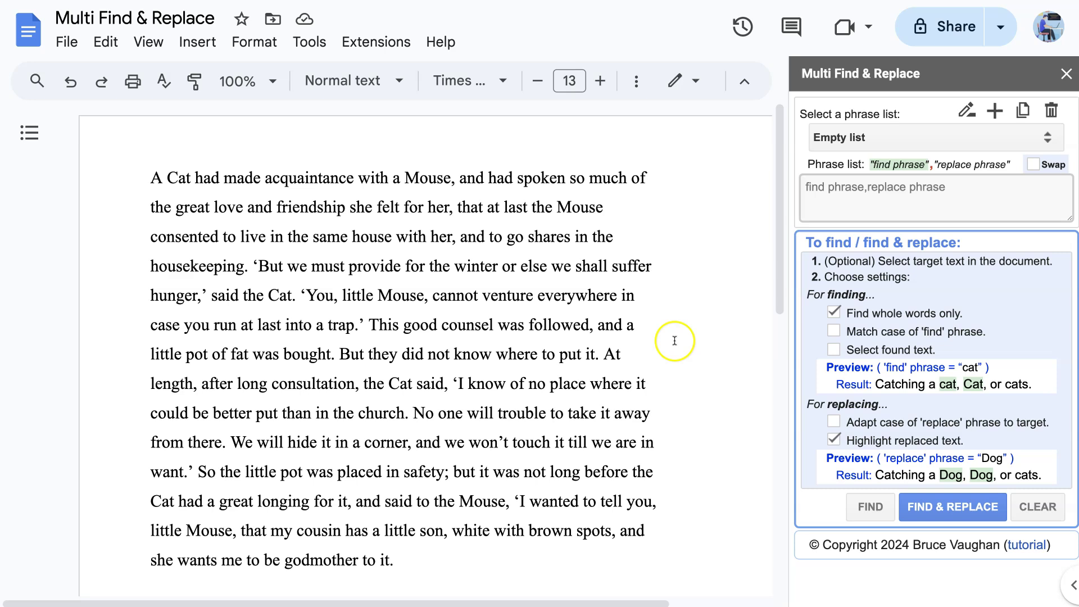
- Enter the phrase pairs cat,lion and mouse,sheep into the list
click(968, 111)
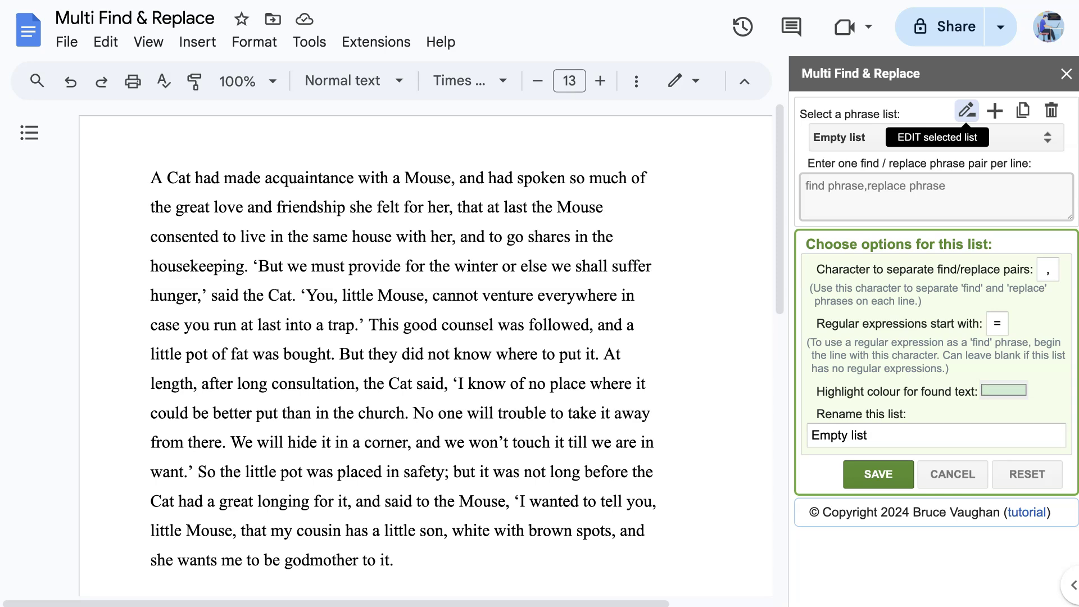
click(920, 185)
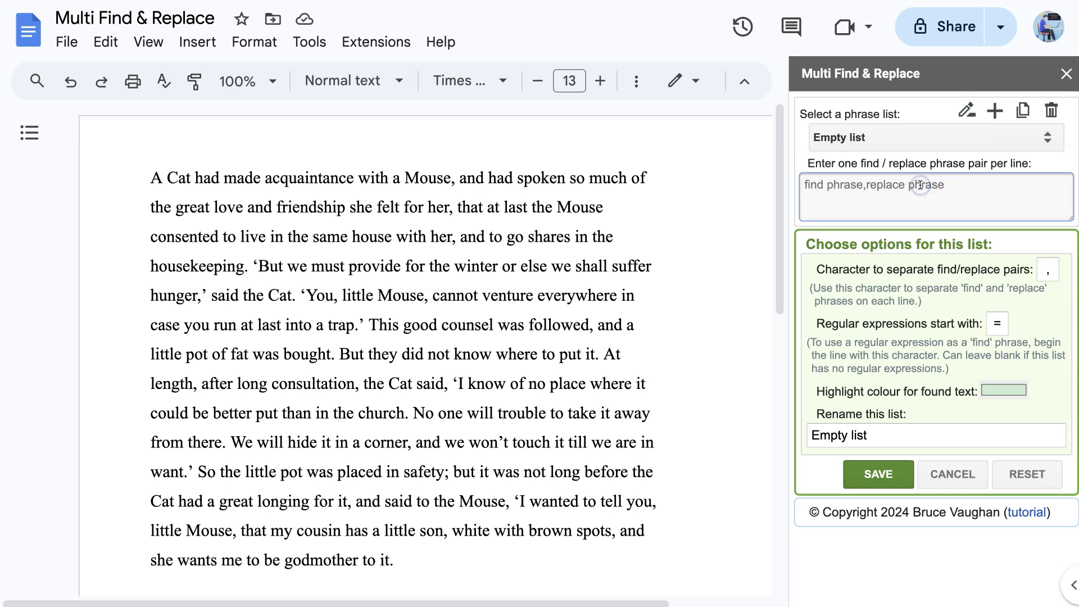
text(c)
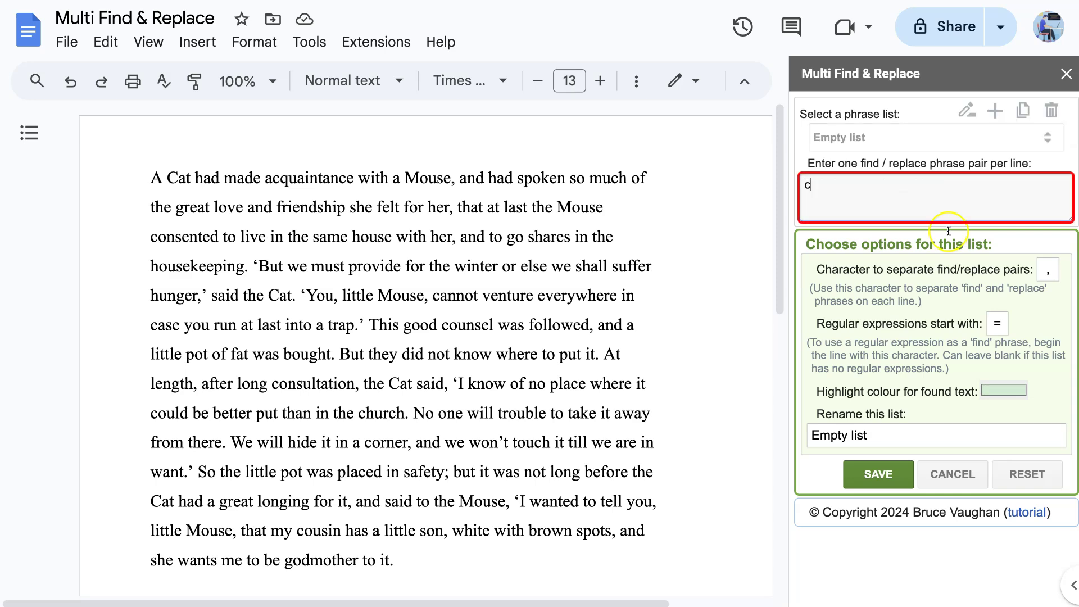
text(at,lion)
key(Return)
text(mouse,sheep)
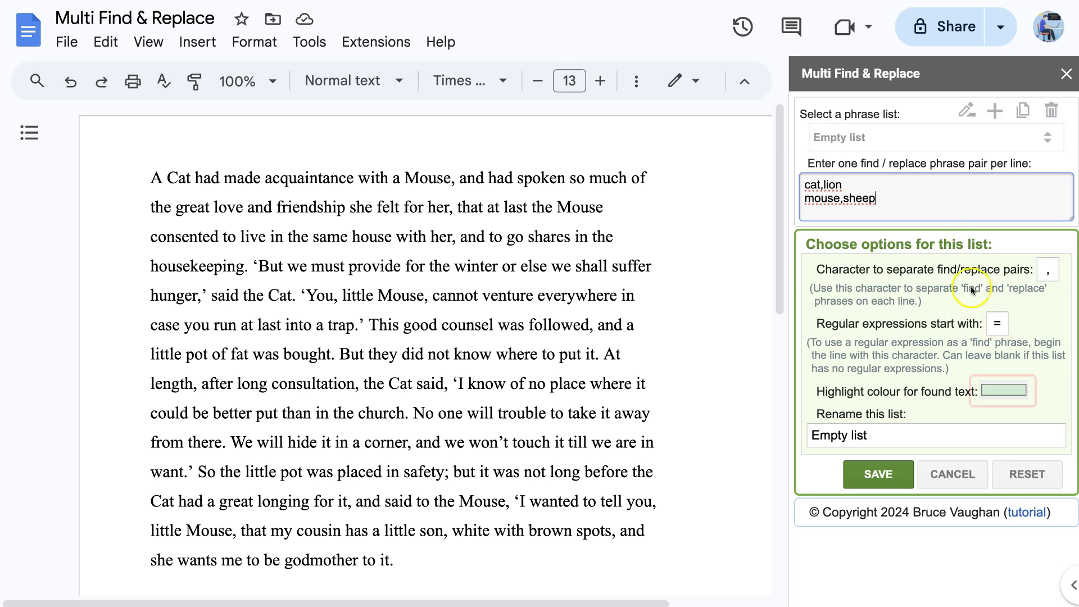
- Set a pink highlight colour, rename the list 'Story Changer', and save it
click(1008, 393)
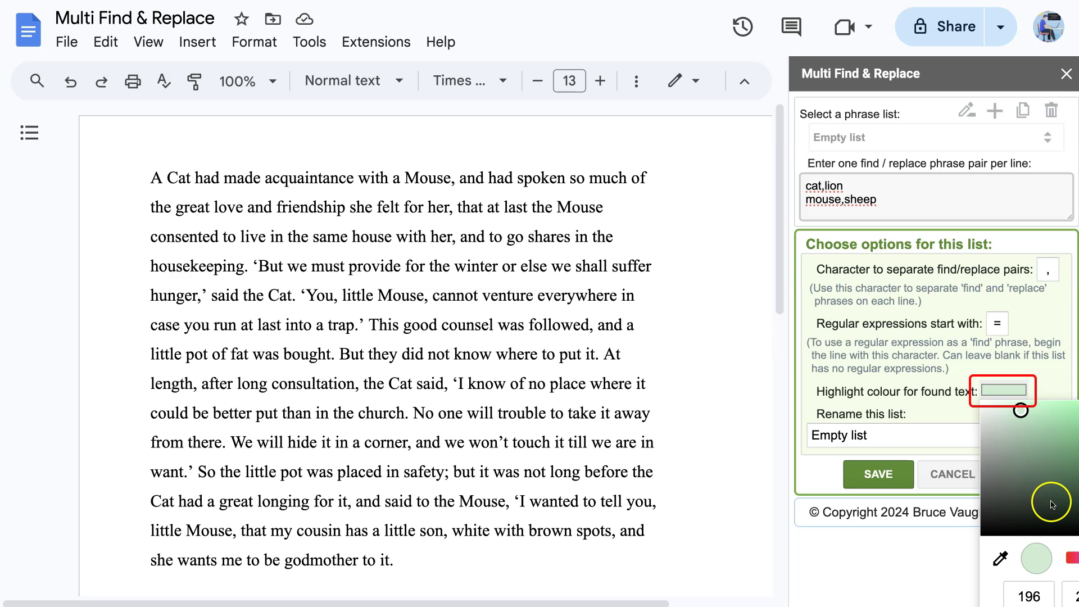
click(1012, 393)
click(874, 433)
drag(874, 433, 807, 432)
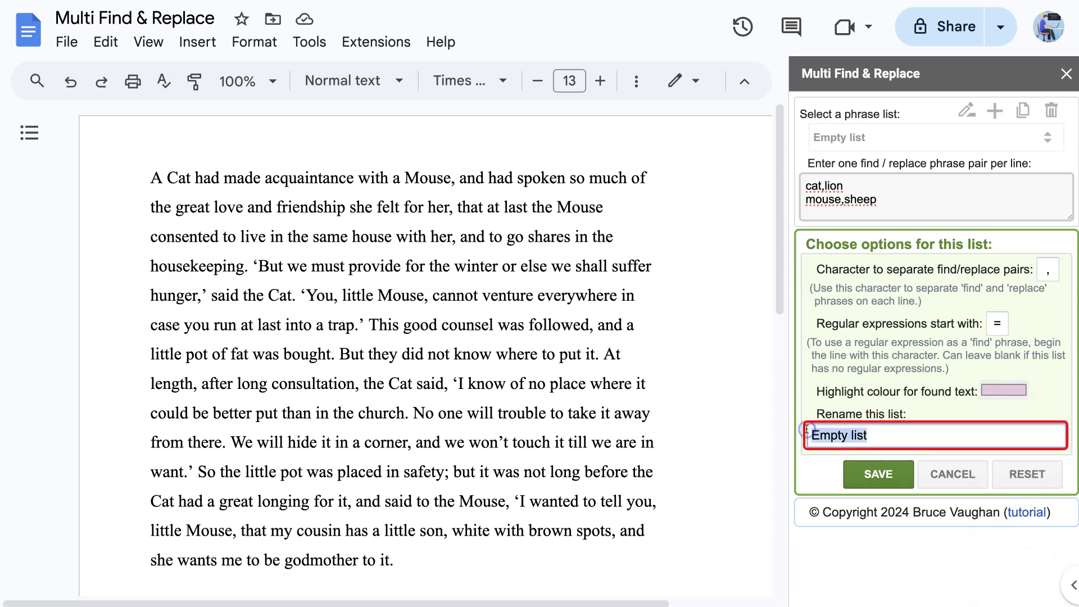
text(Story Changer)
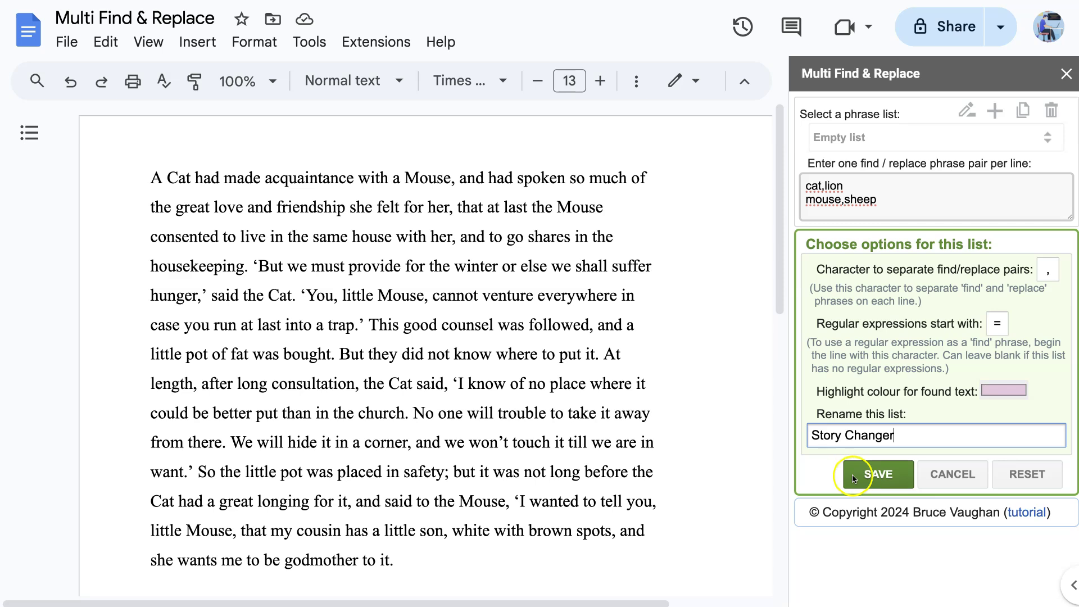
click(879, 474)
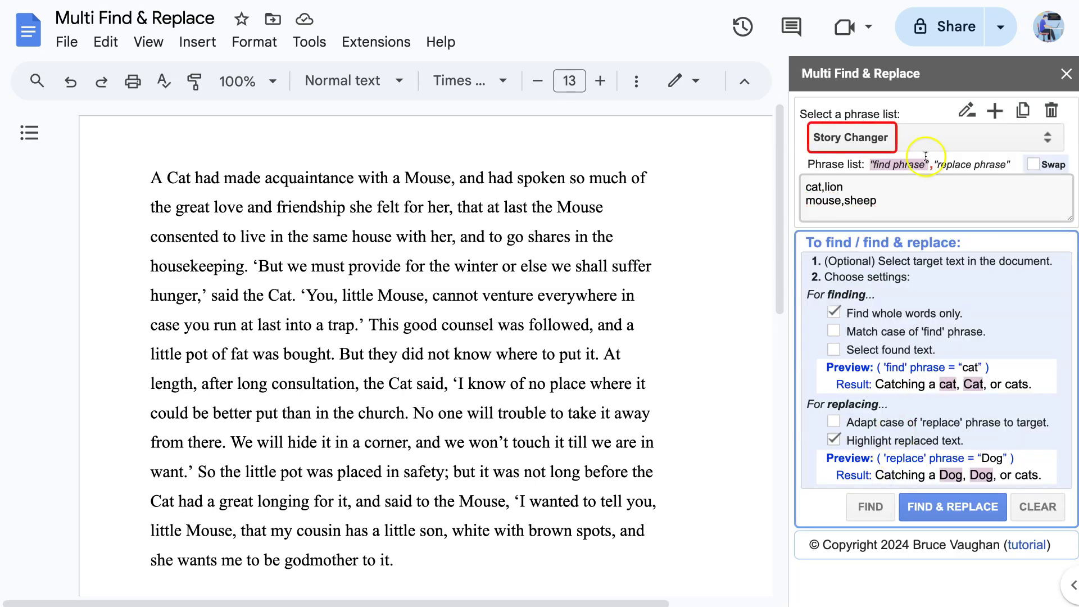
- Highlight every Cat and Mouse in pink, enable adapt-case replacing, and select the story's first five lines
drag(877, 200, 805, 186)
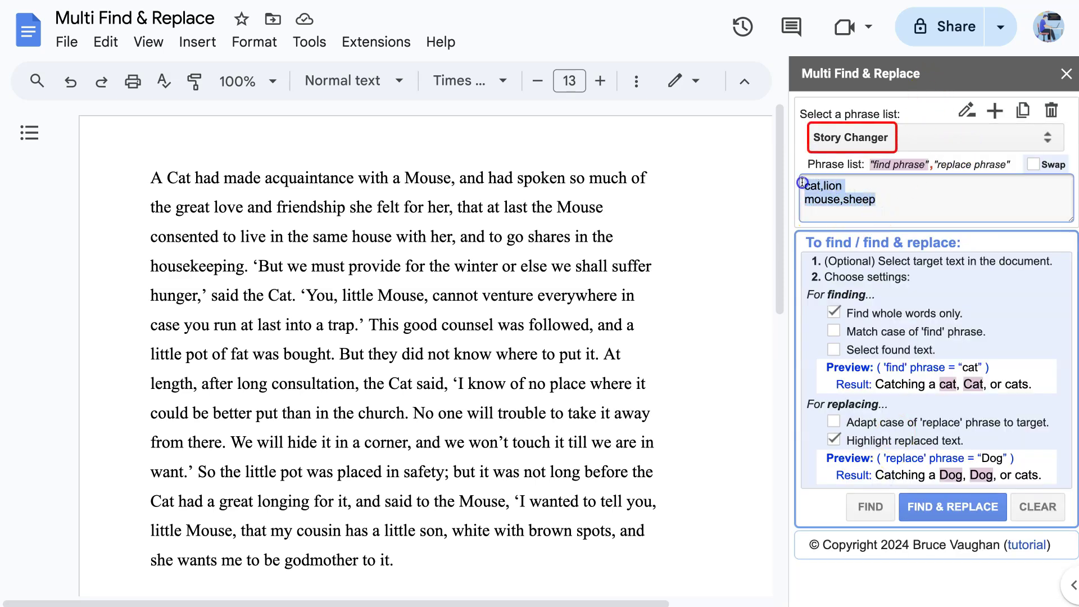
click(903, 199)
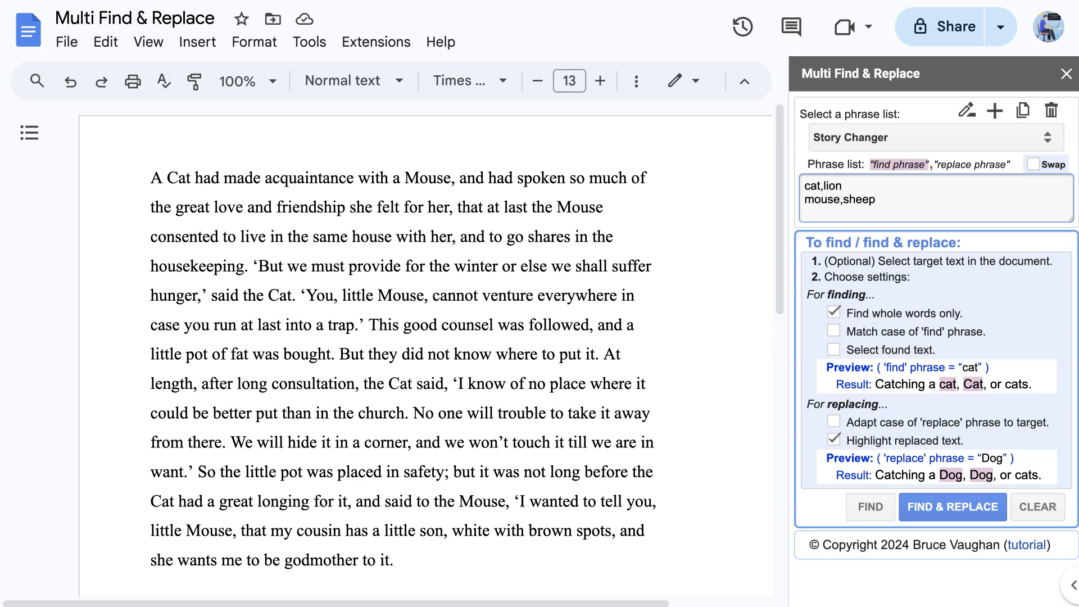
click(871, 506)
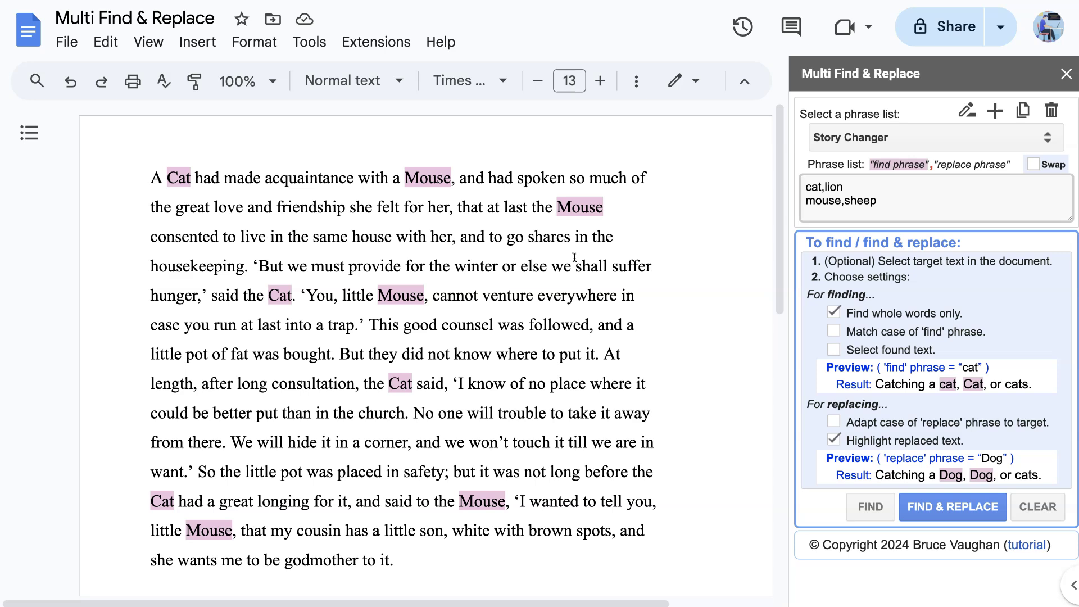
click(834, 422)
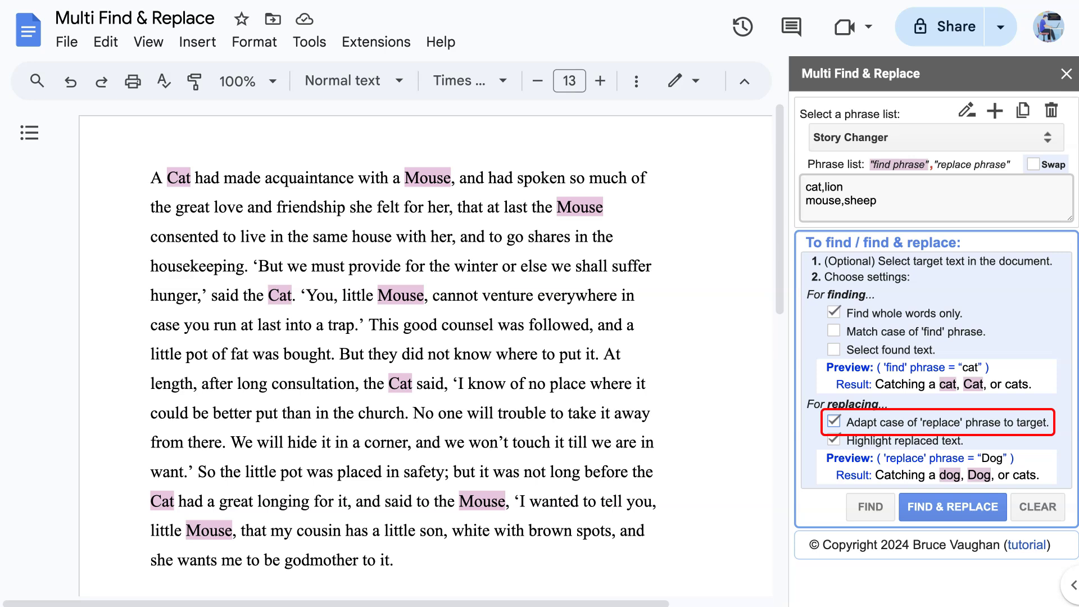
drag(149, 177, 639, 305)
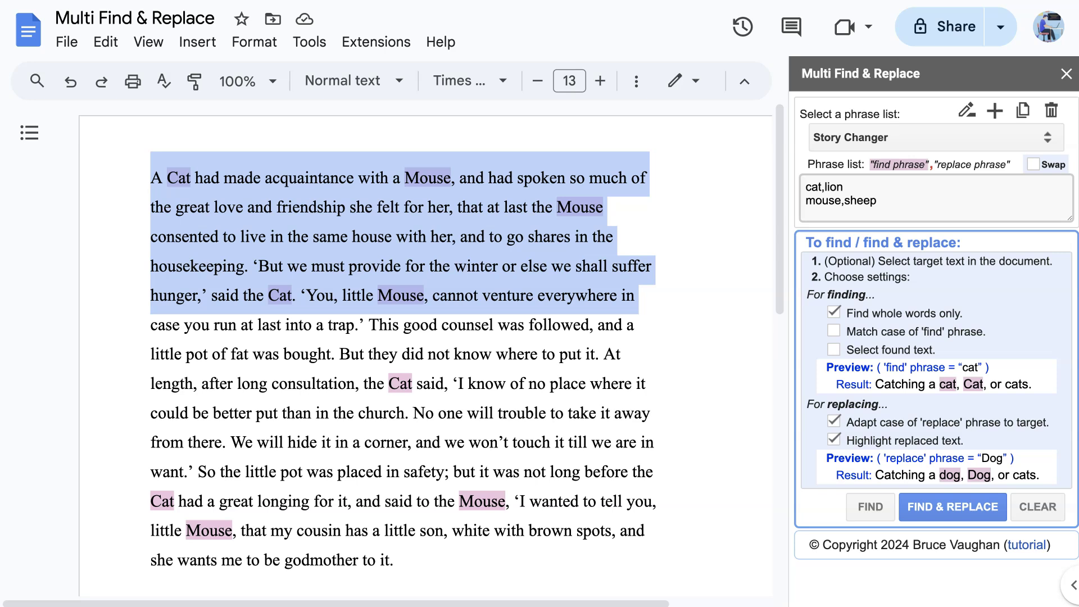
- Replace Cat and Mouse with Lion and Sheep in the selection, then the whole story, and clear highlights
click(948, 508)
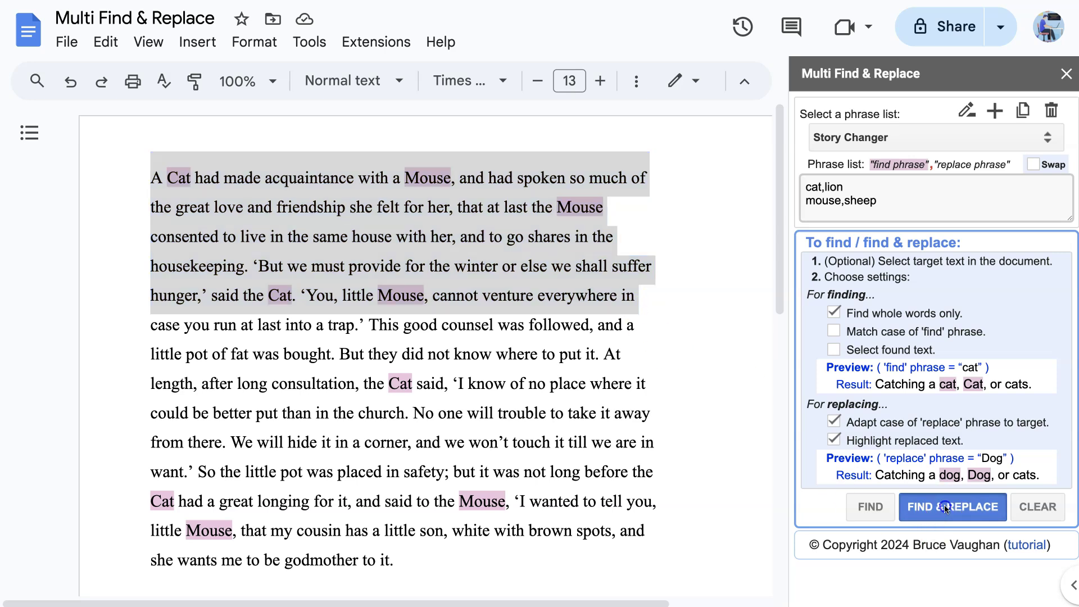
click(709, 284)
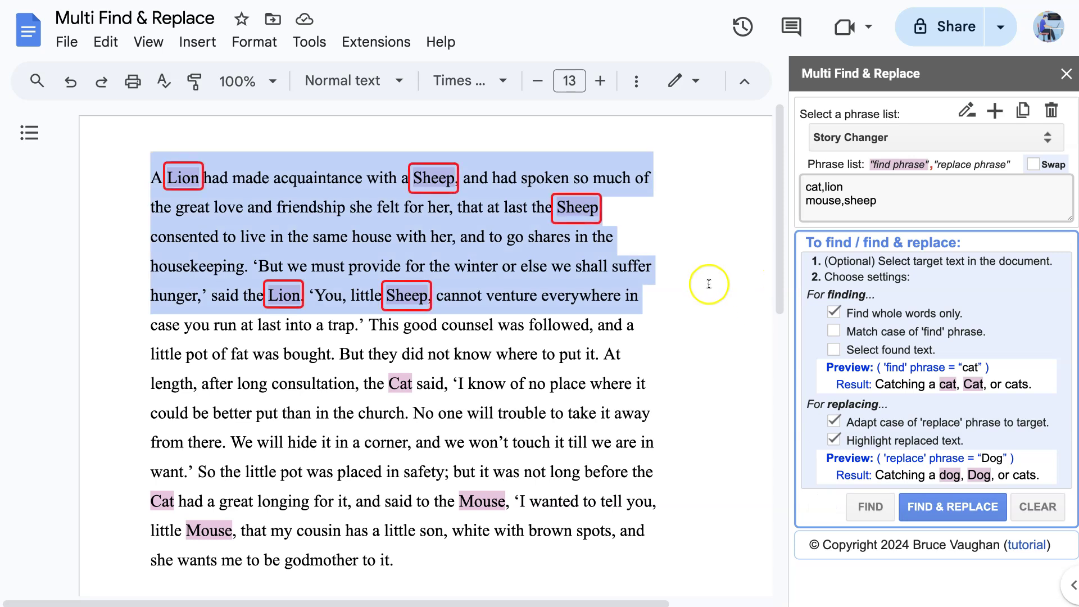
click(947, 507)
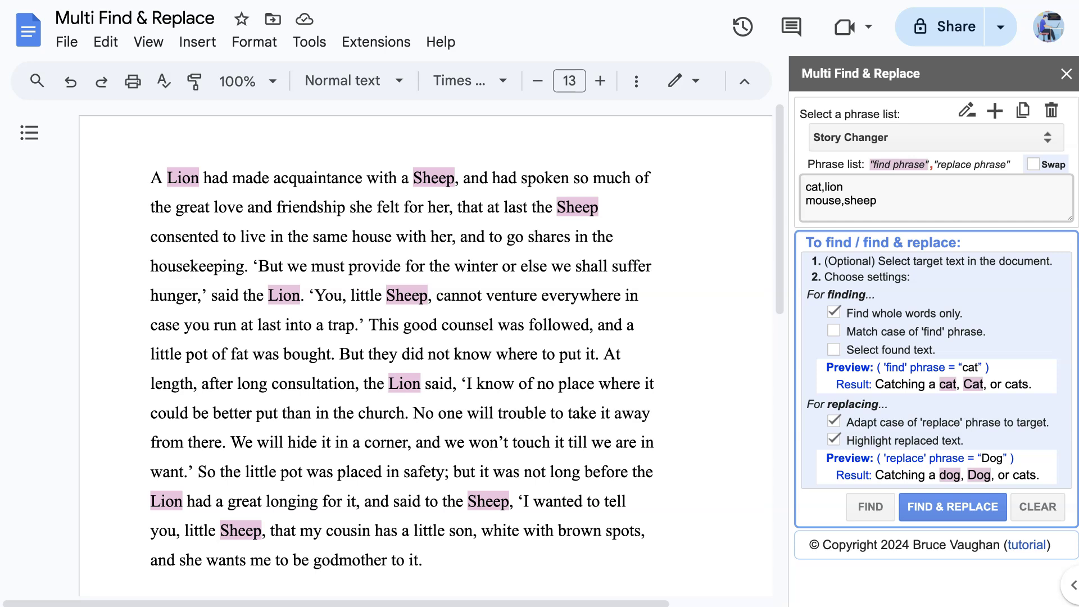
click(708, 346)
click(857, 441)
click(1034, 506)
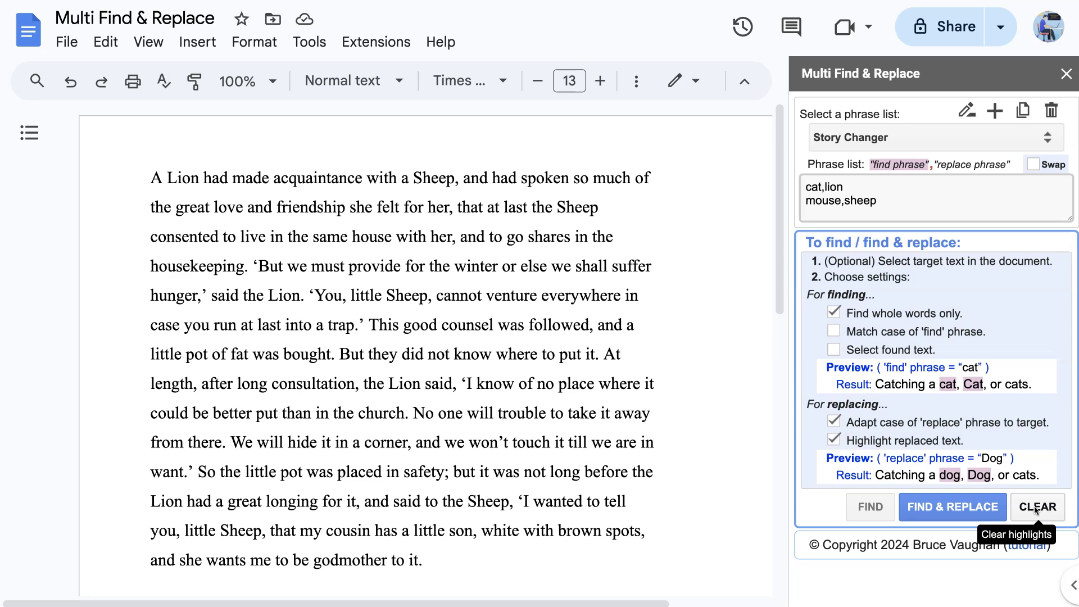
- Enable 'Select found text' and swap the pairs so Lion and Sheep become the search terms
click(840, 351)
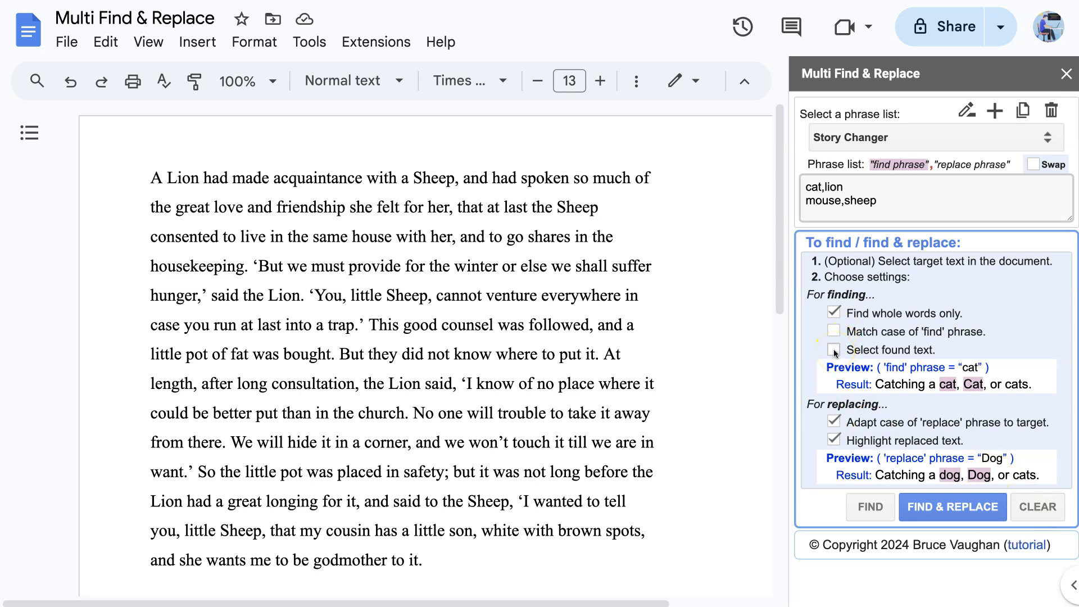
click(834, 349)
click(1035, 165)
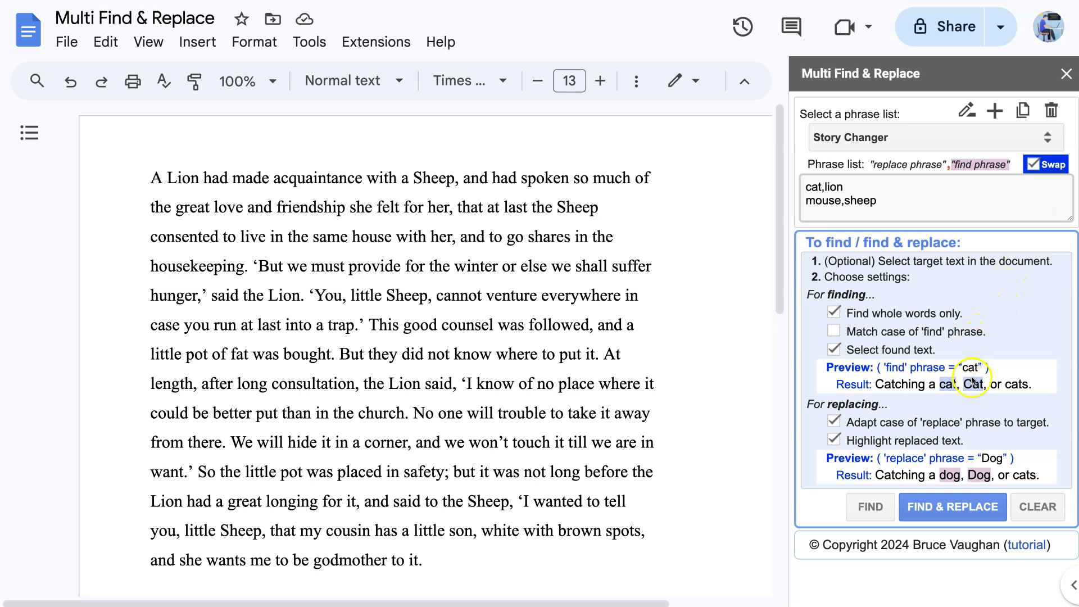
- Find every Lion and Sheep and set them in the Amatic SC font
click(871, 507)
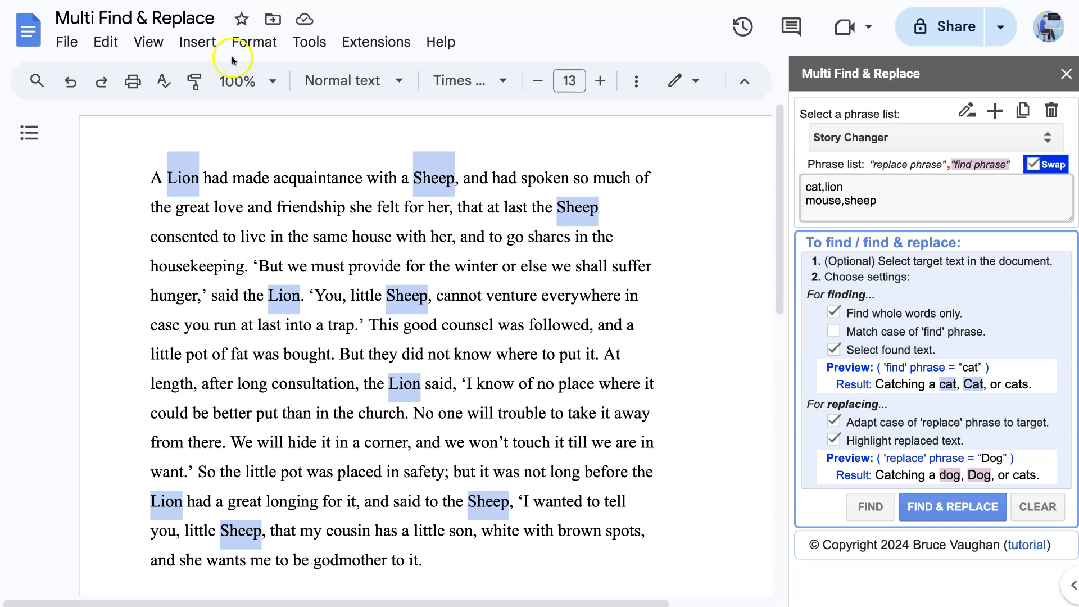
click(504, 81)
click(481, 198)
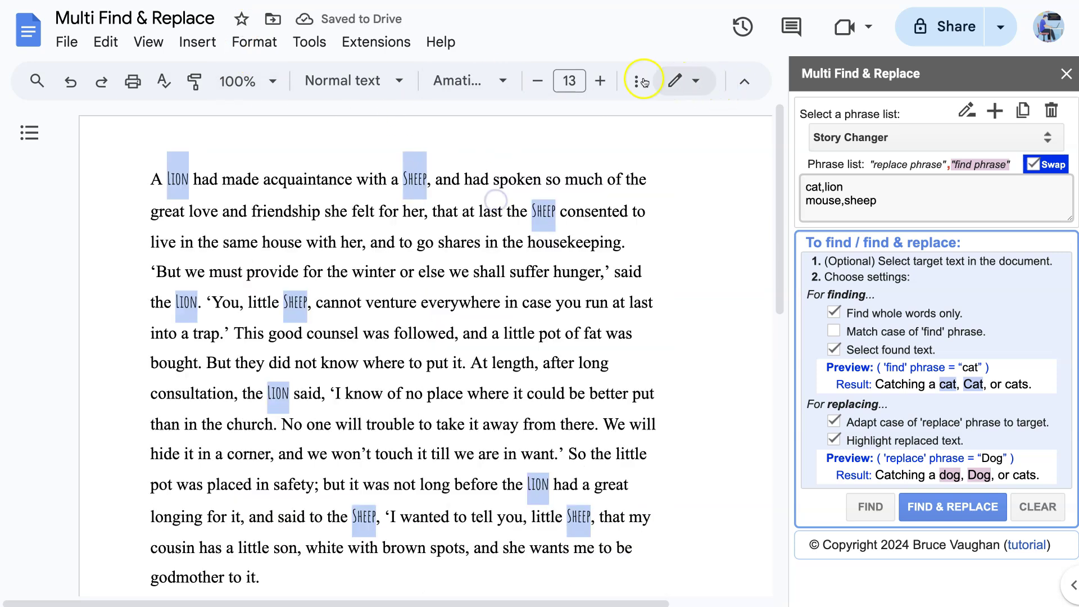
- Make the found words bold and blue and enlarge them by four font-size steps
click(636, 80)
click(104, 120)
click(199, 120)
click(357, 175)
click(601, 81)
click(601, 82)
click(601, 81)
click(601, 81)
click(694, 222)
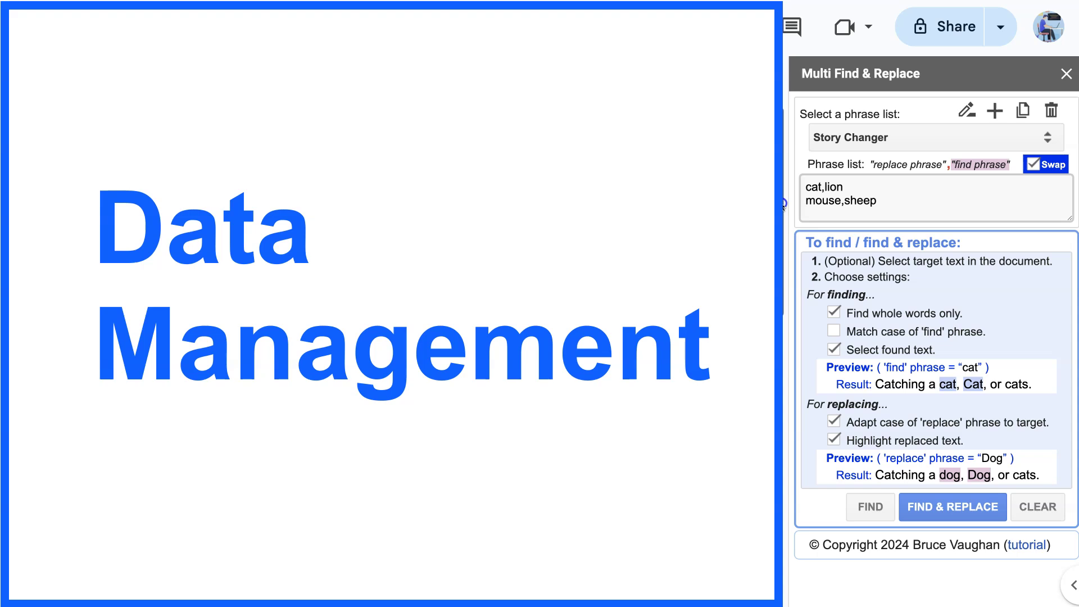
drag(783, 204, 766, 186)
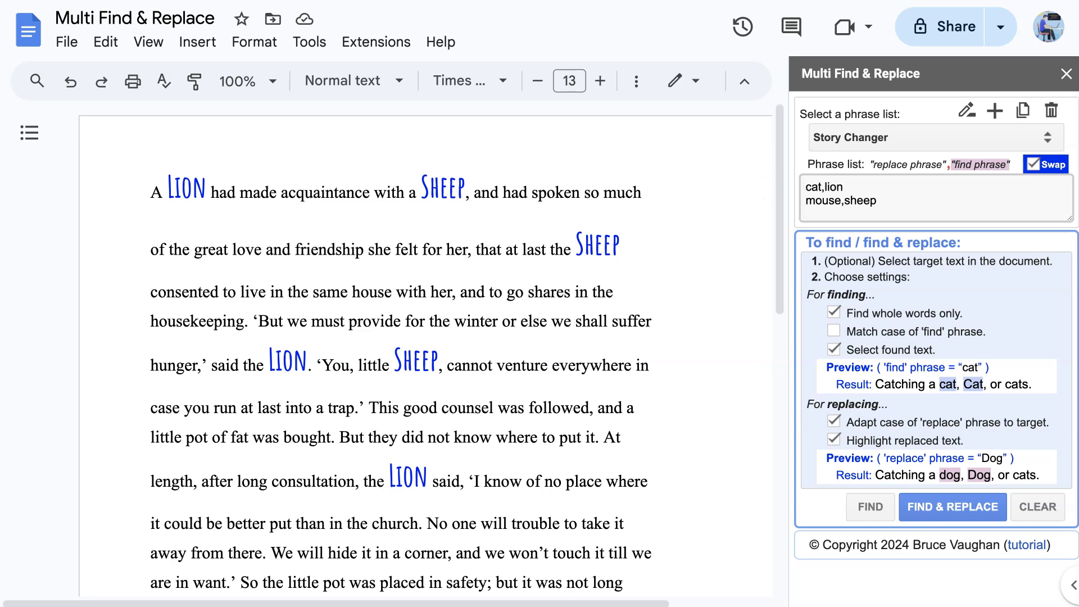
click(377, 44)
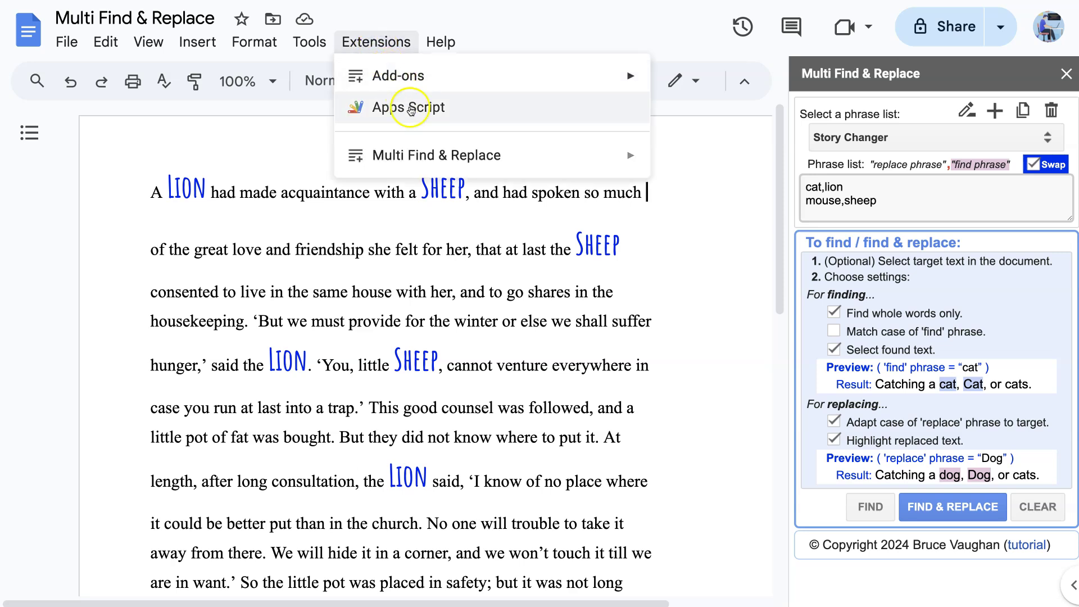
- Open the add-on's Data management panel, showing 26 characters of stored lists
mouse_move(422, 152)
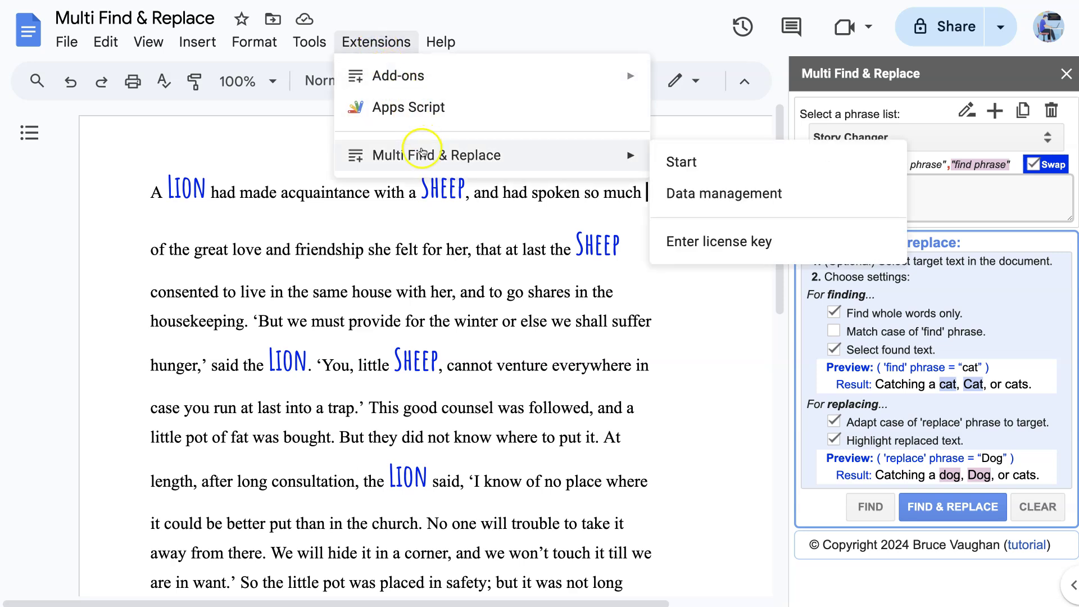
click(706, 197)
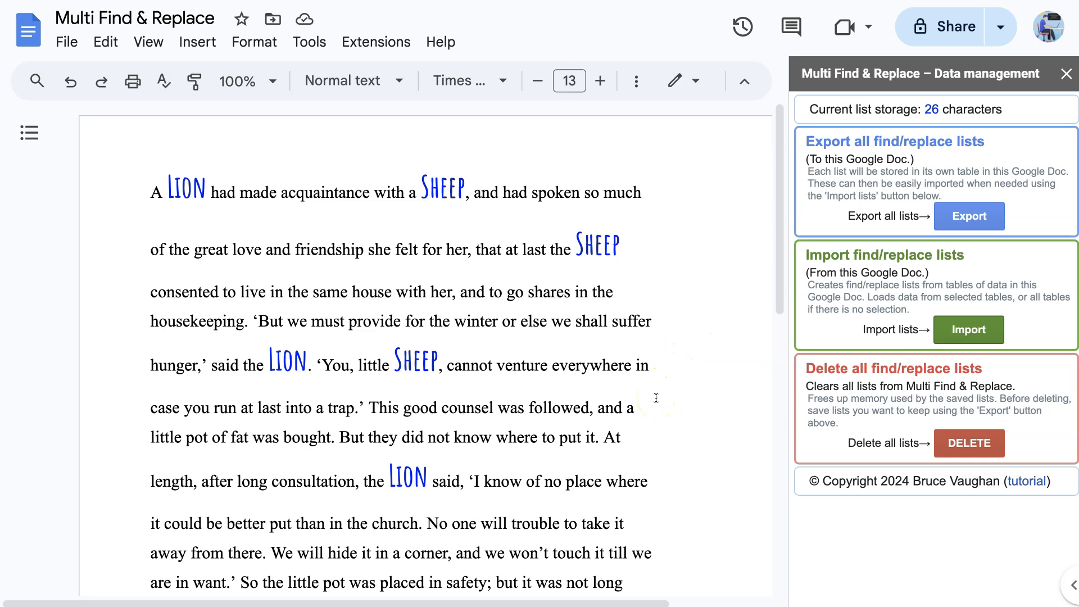
- Export the Story Changer list into the document as a table and scroll down to view it
click(693, 365)
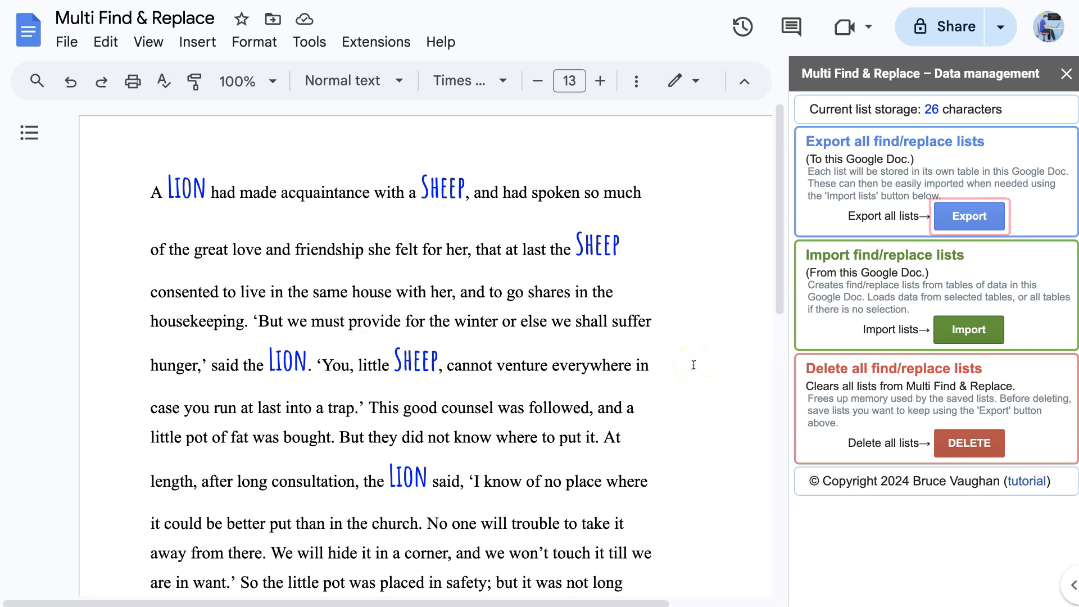
click(977, 218)
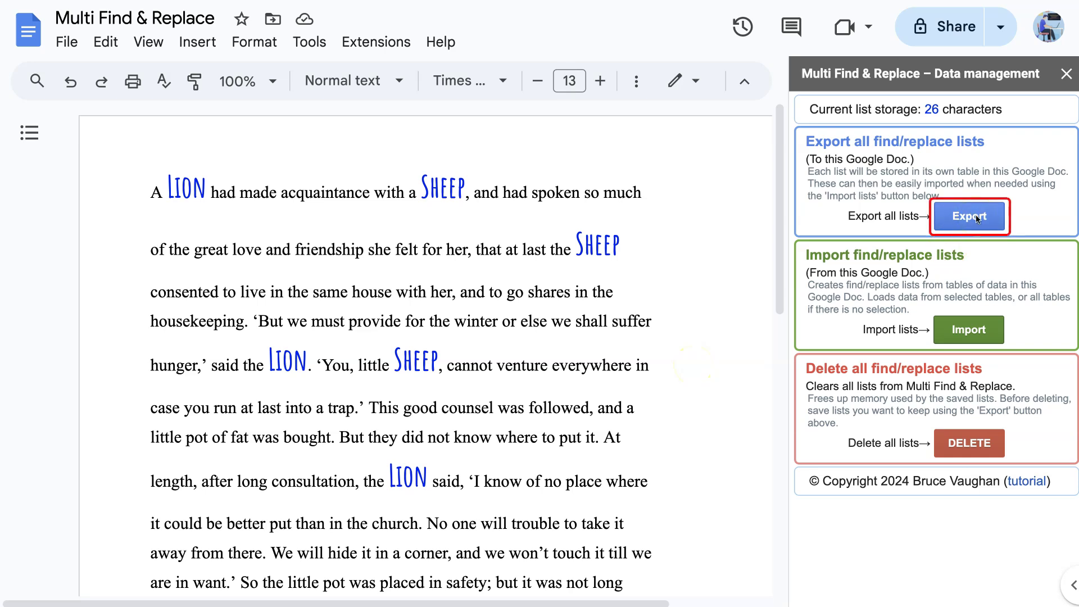
click(977, 219)
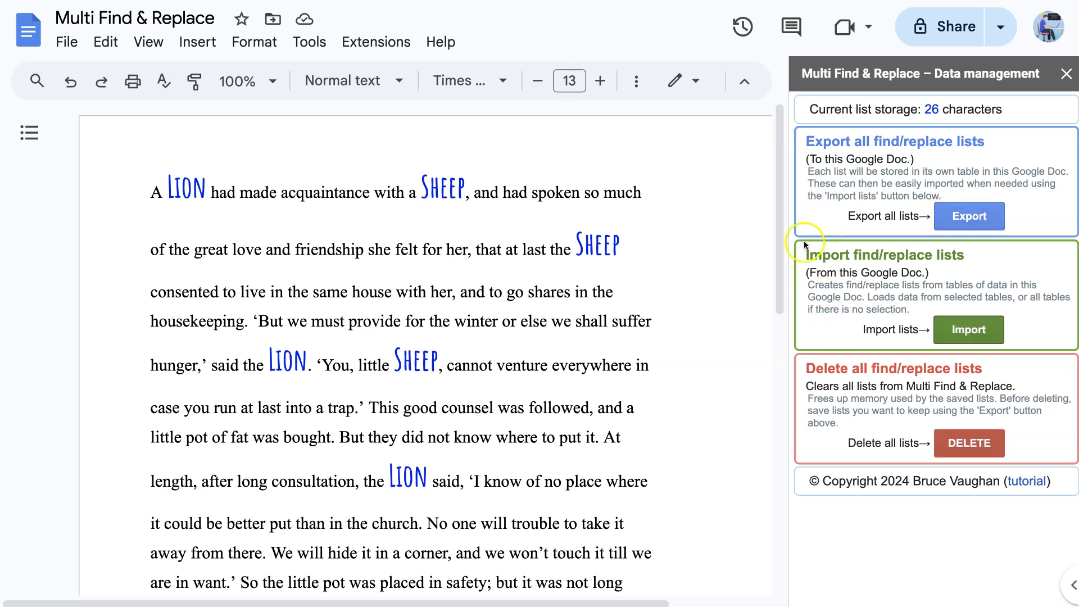
drag(778, 218, 787, 430)
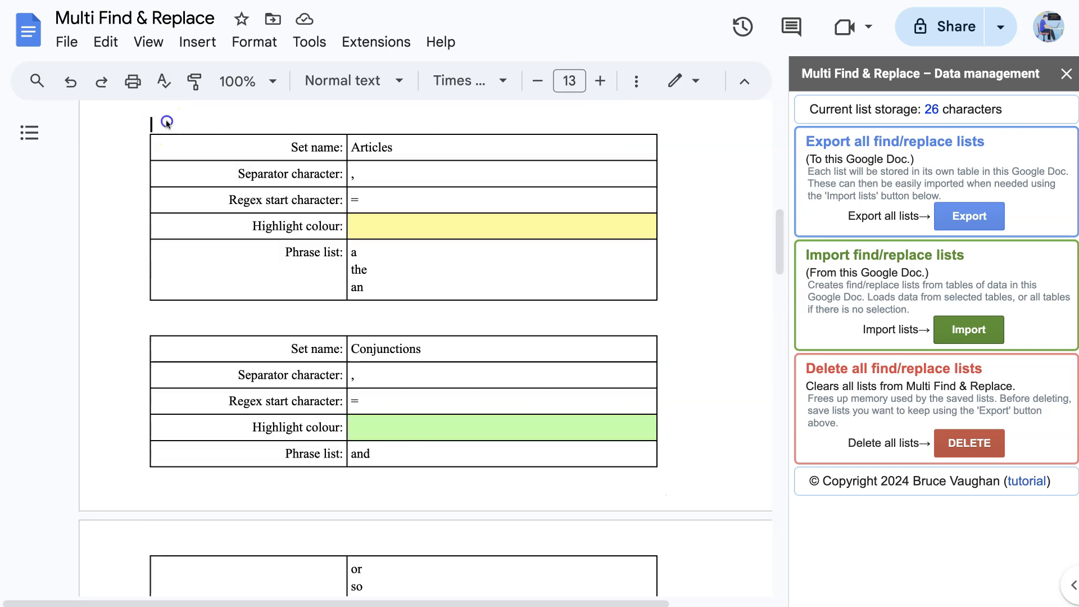
- Import the selected tables as Articles, Conjunctions, Pronouns, Remove multiple spaces and Letter changer! lists
drag(167, 120, 315, 560)
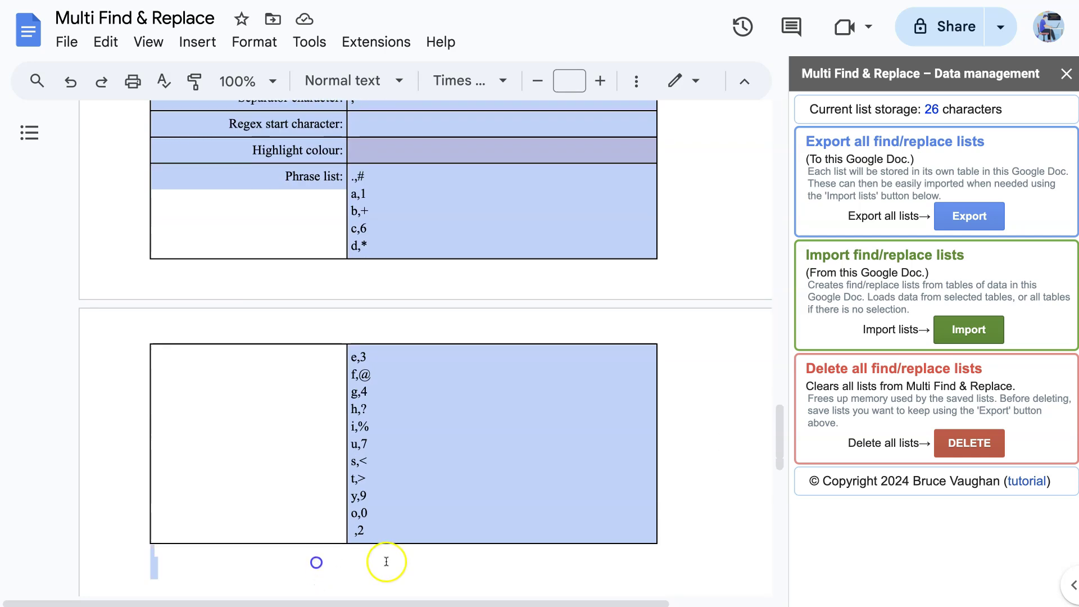
click(976, 330)
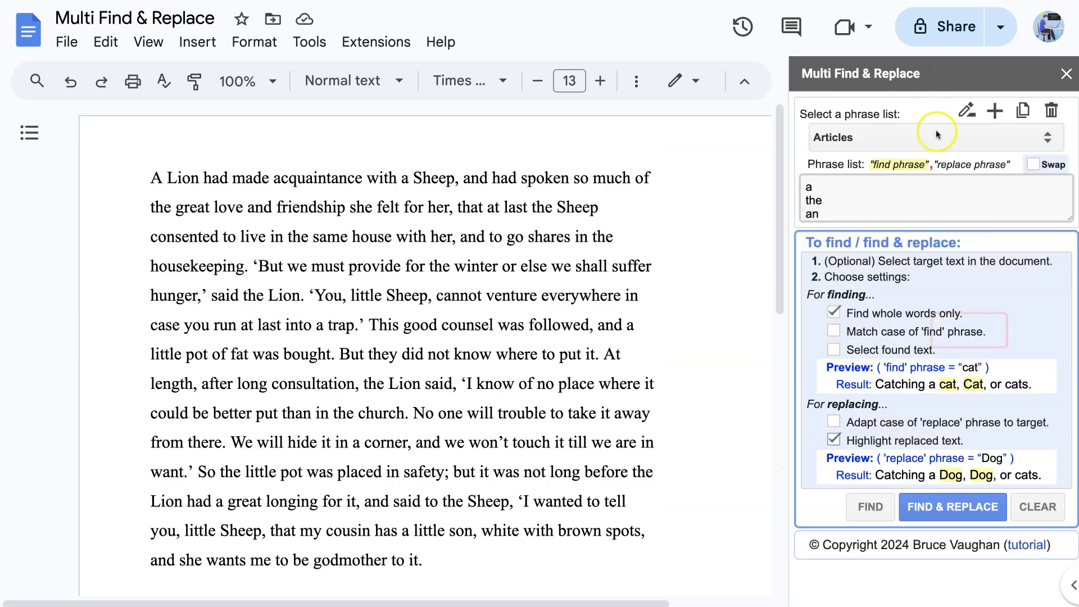
click(942, 140)
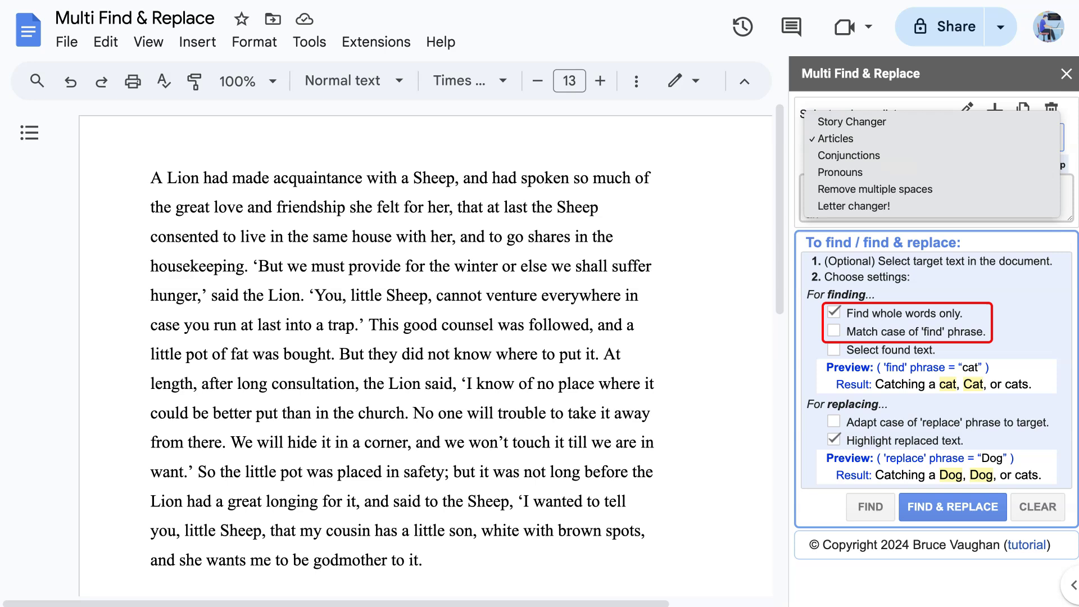
- Find and highlight the story's articles, then its conjunctions, using the Articles and Conjunctions lists
click(893, 137)
click(869, 508)
click(894, 137)
click(927, 153)
click(865, 508)
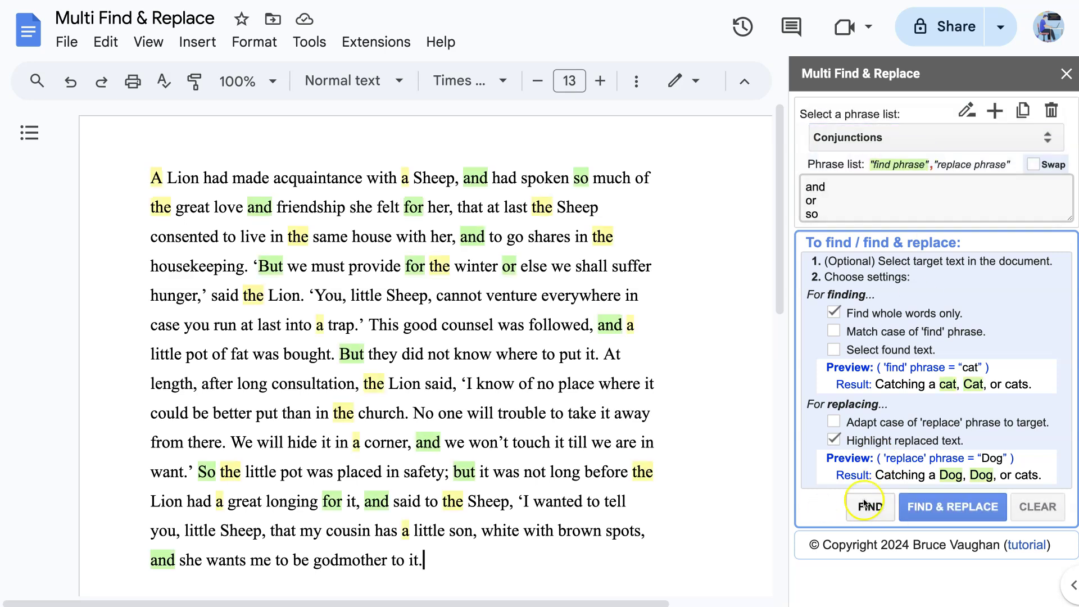
- Load the Pronouns list, enlarge its phrase box, and highlight the pronouns in the story
click(853, 142)
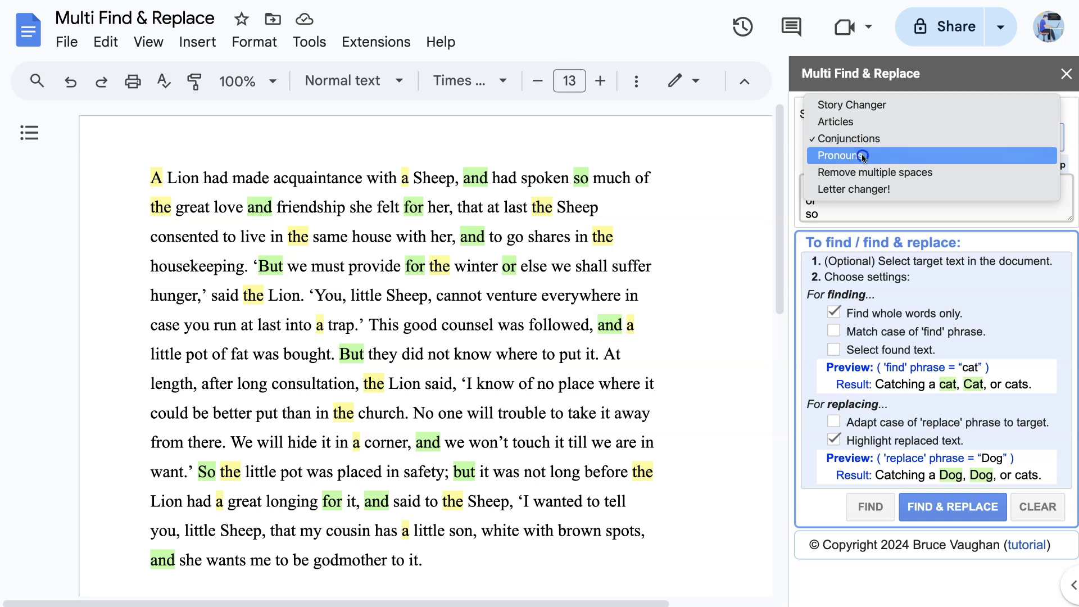
click(851, 158)
mouse_move(1070, 219)
mouse_down()
mouse_move(1071, 395)
mouse_move(1055, 205)
mouse_up()
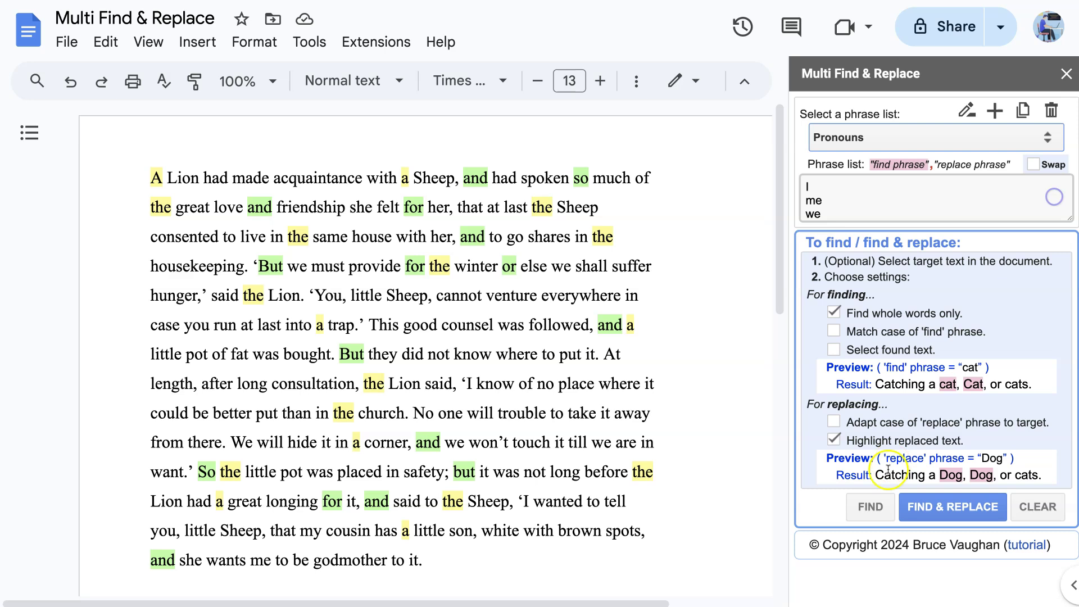
click(871, 506)
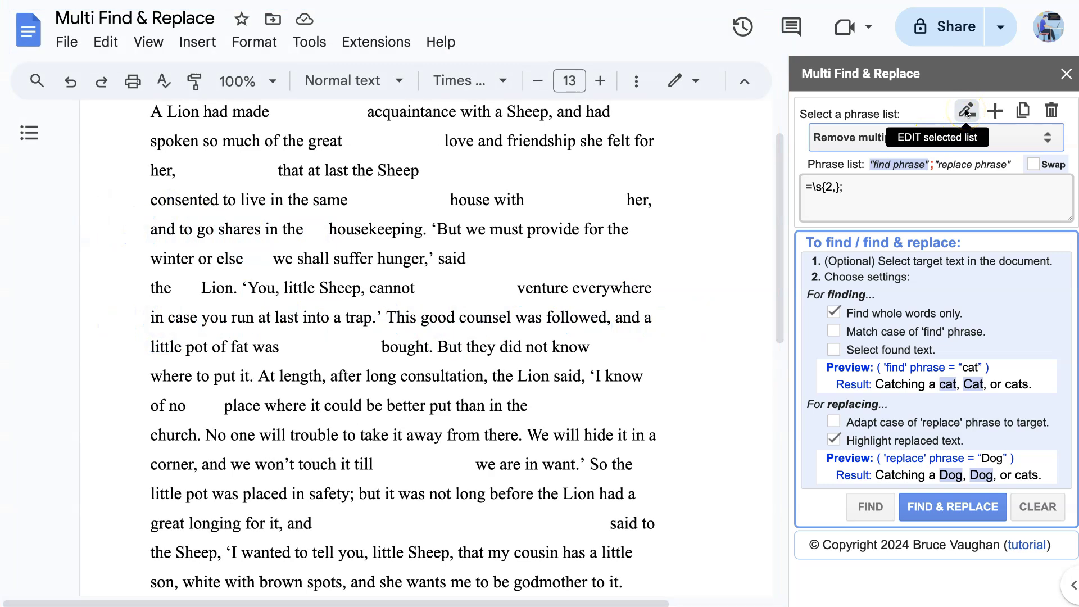
click(966, 111)
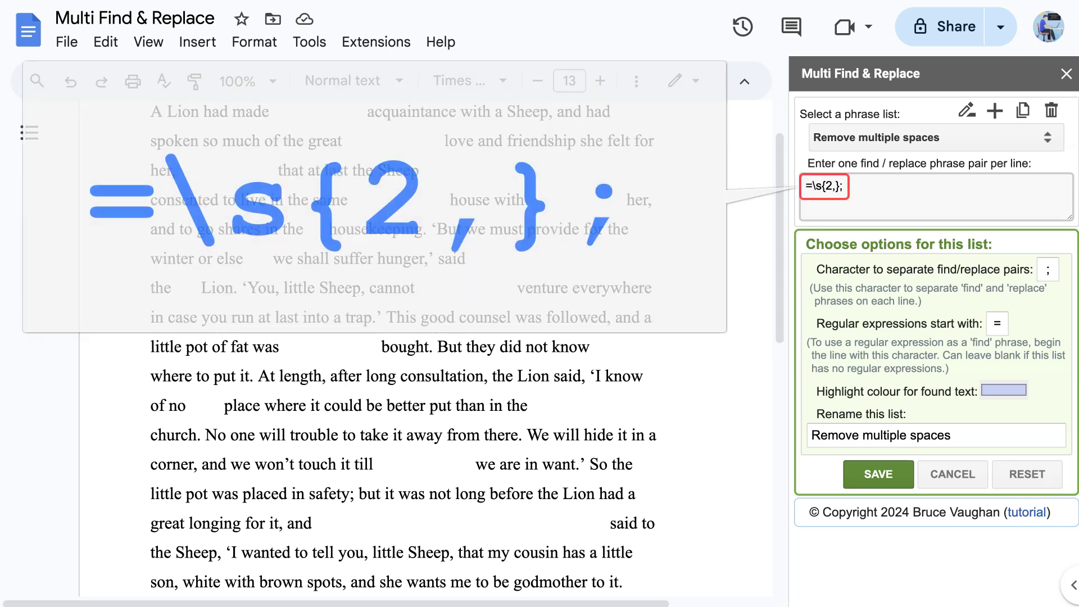
drag(808, 184, 803, 184)
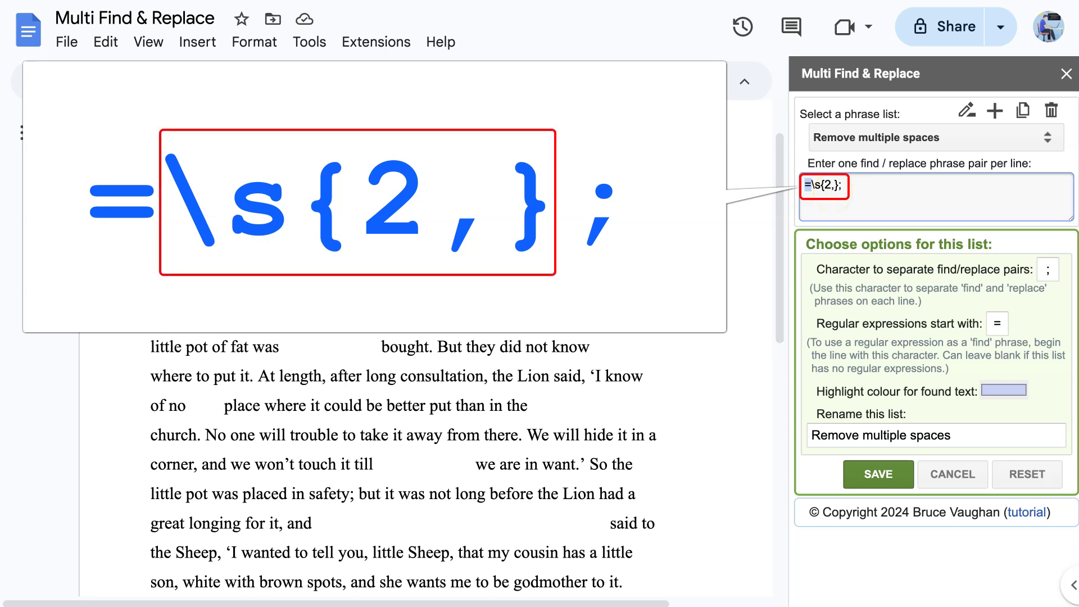
click(836, 187)
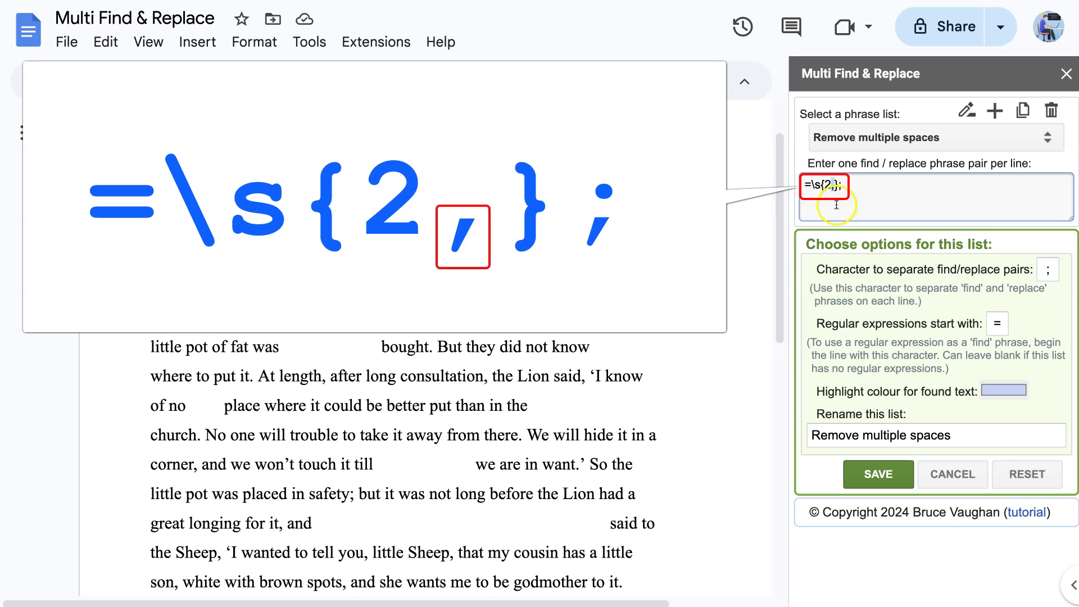
click(1048, 270)
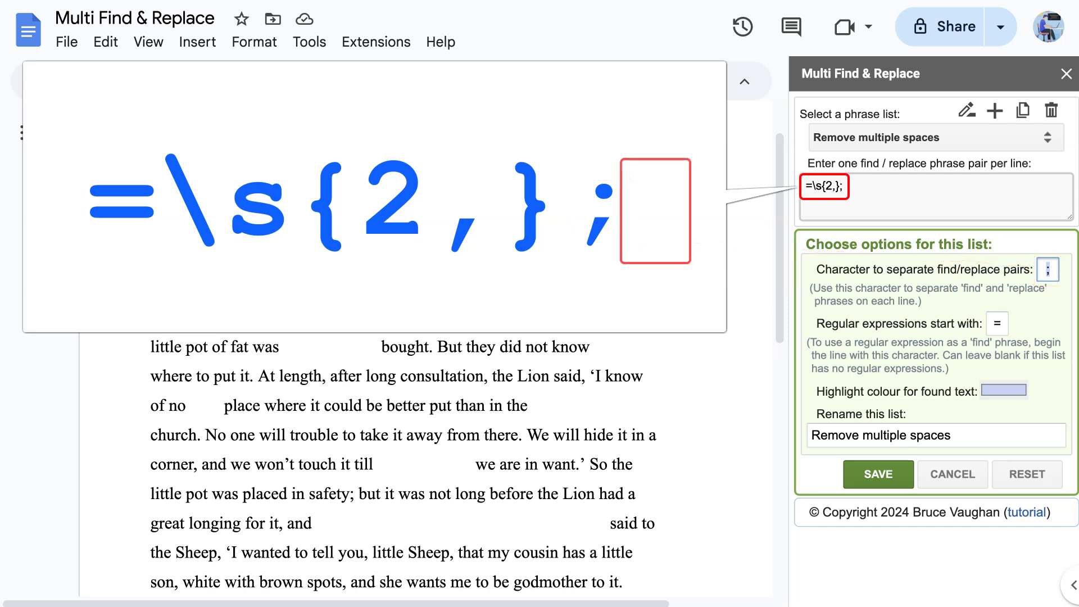
click(842, 185)
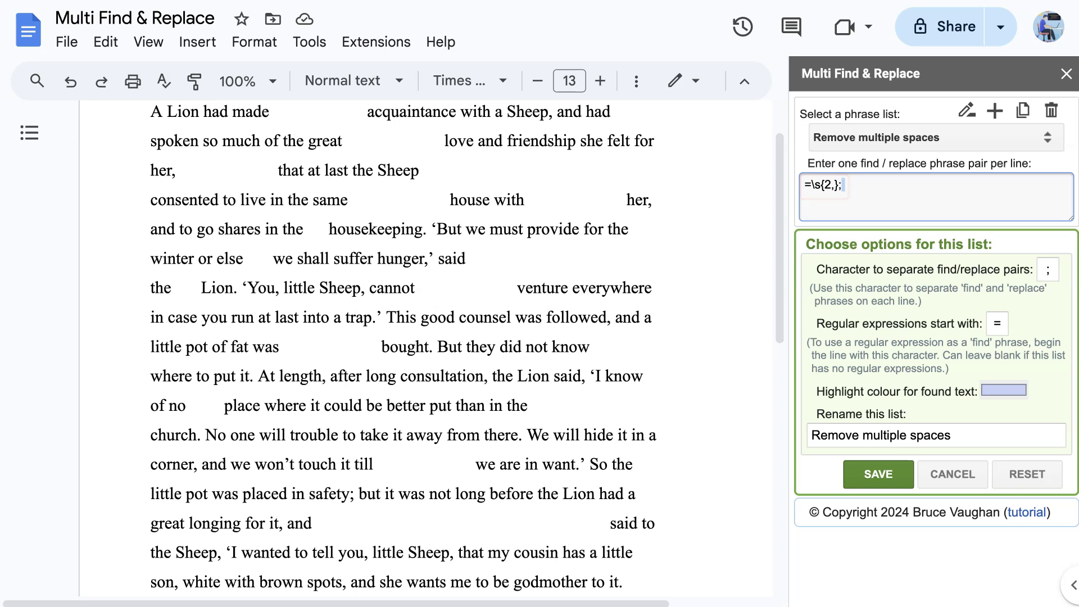
click(834, 313)
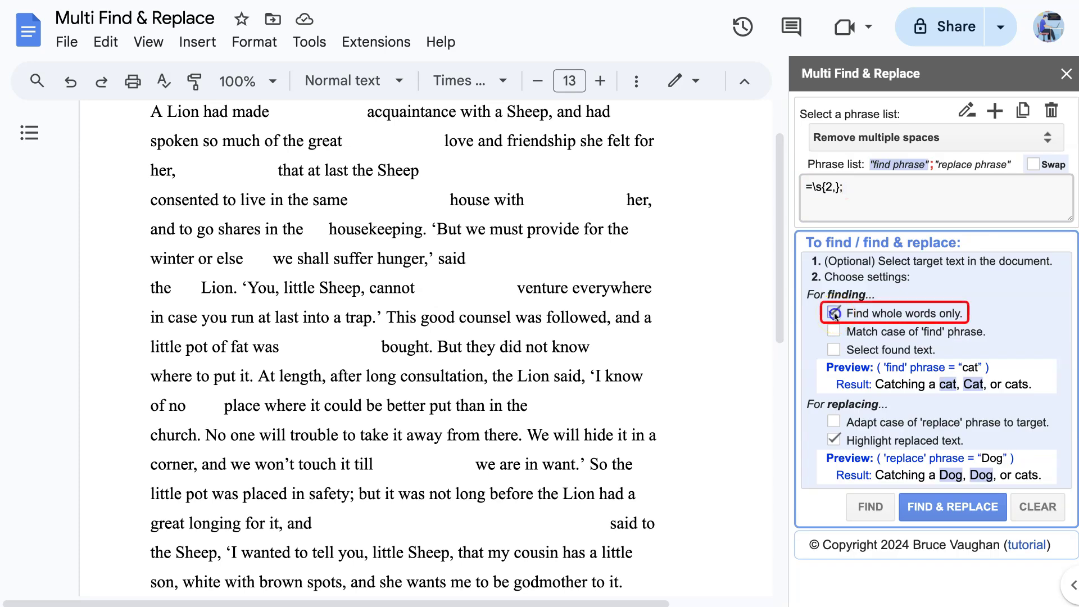
- Turn off whole-word matching and collapse every run of extra spaces to a single space
click(835, 313)
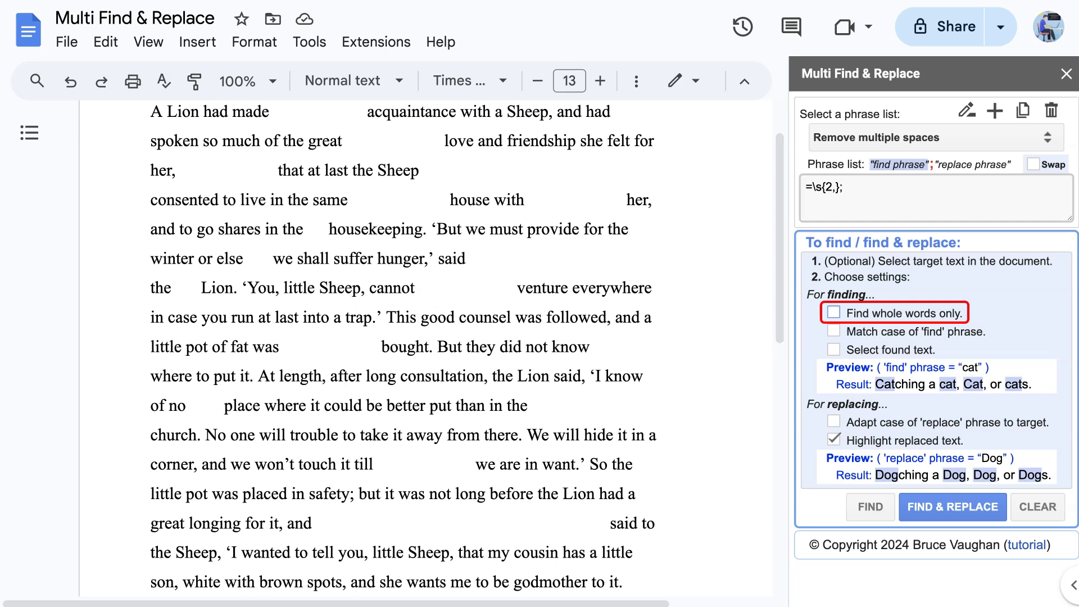
click(941, 503)
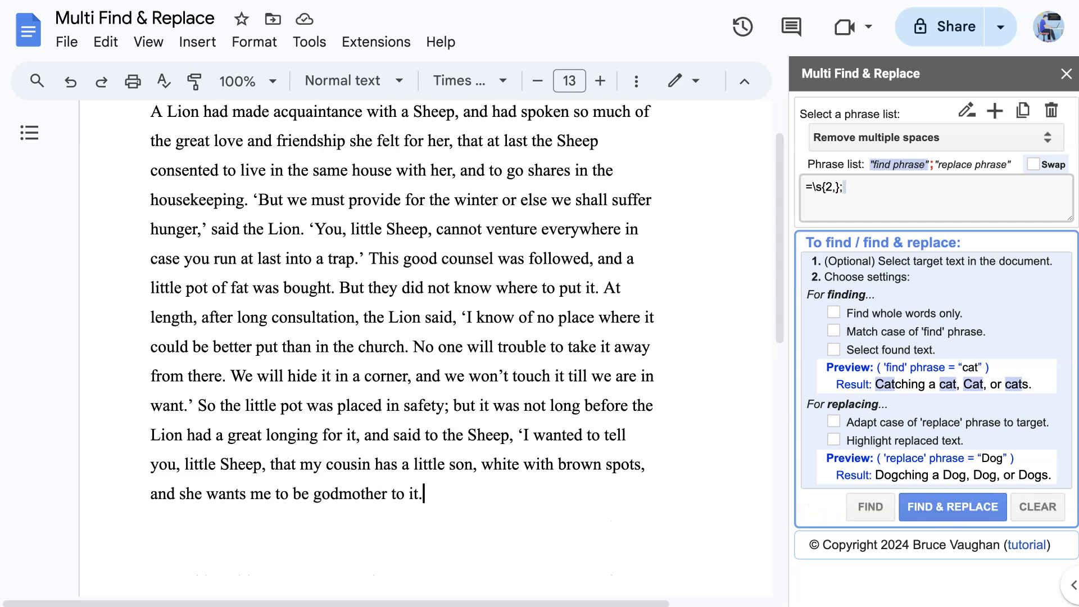
click(895, 145)
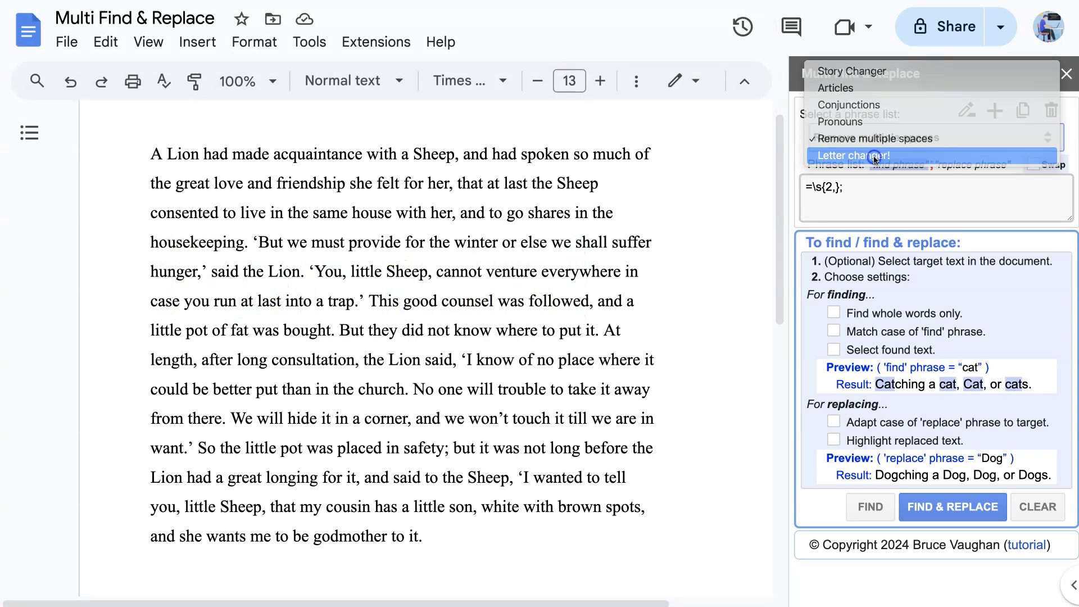
- Encode every letter with the Letter changer! list, matching the case of each find phrase
click(897, 156)
drag(1070, 226, 1047, 200)
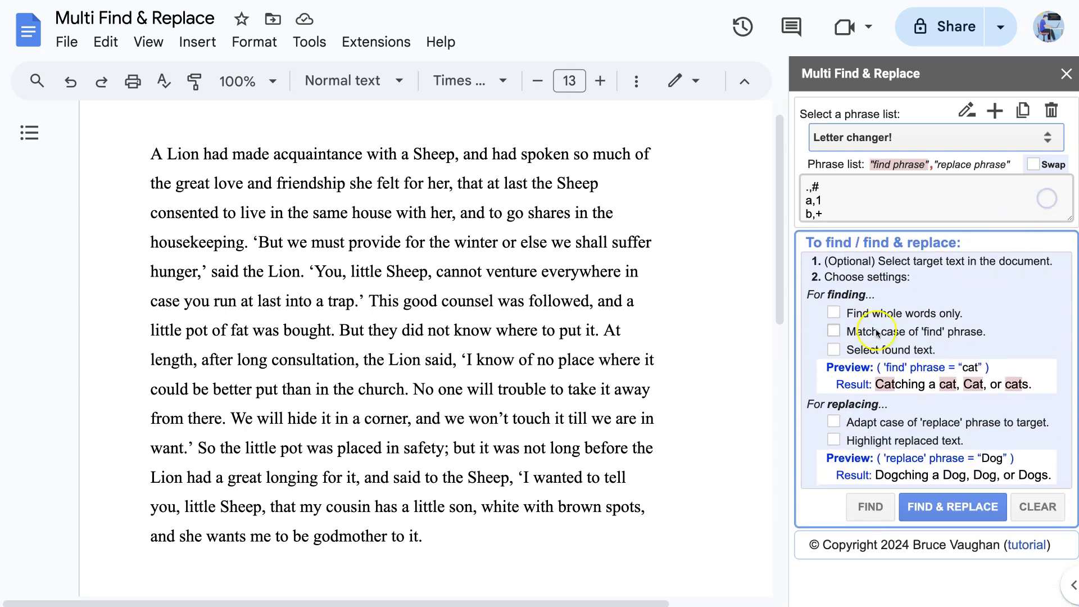
click(836, 331)
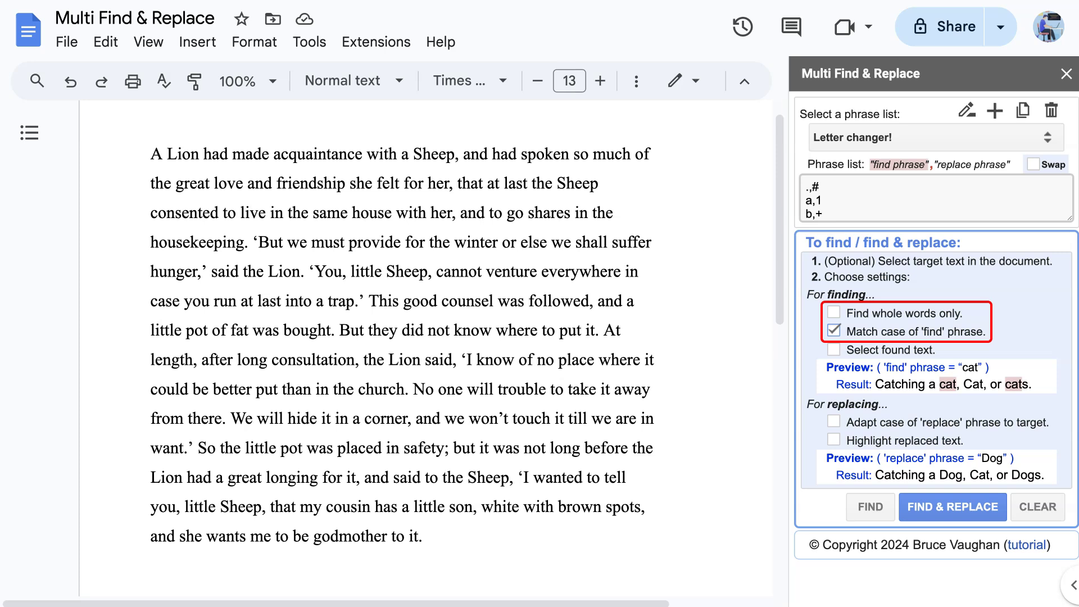
click(945, 508)
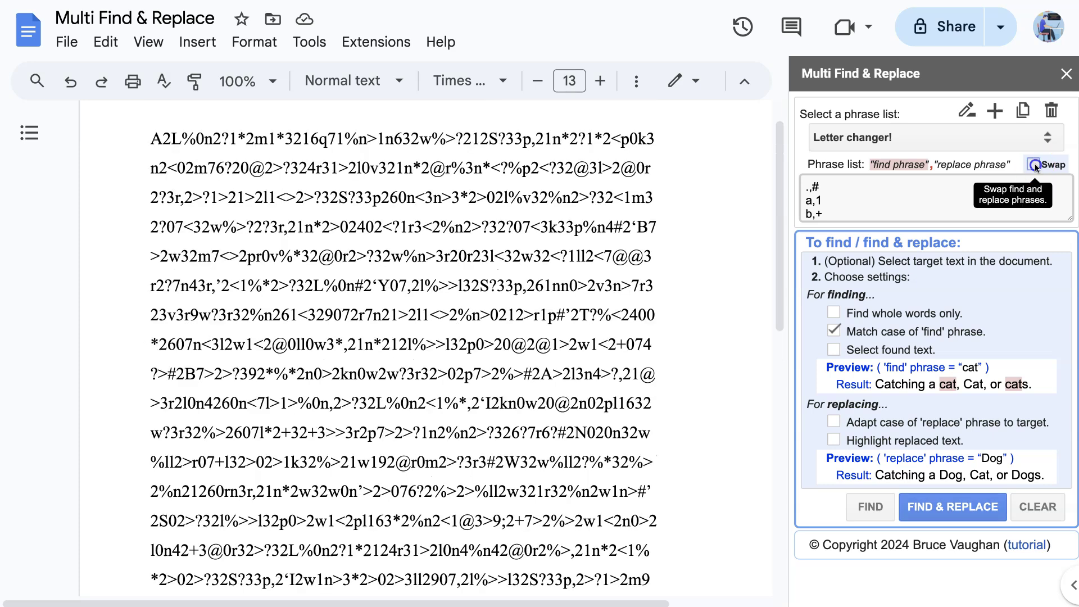
- Swap the Letter changer! find and replace phrases and run the replace to decode the story
click(1035, 163)
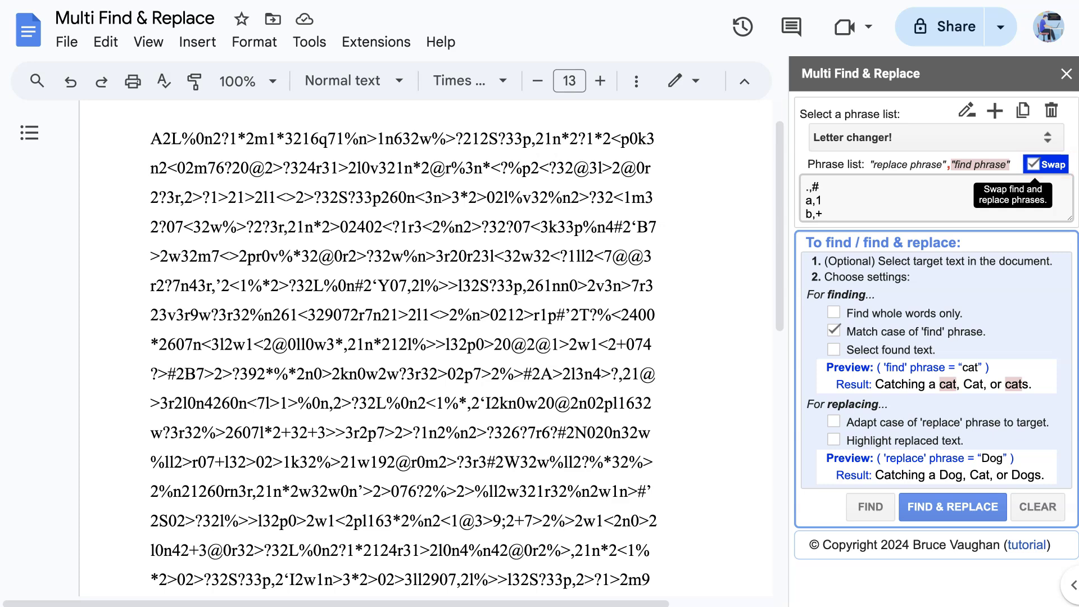
click(953, 506)
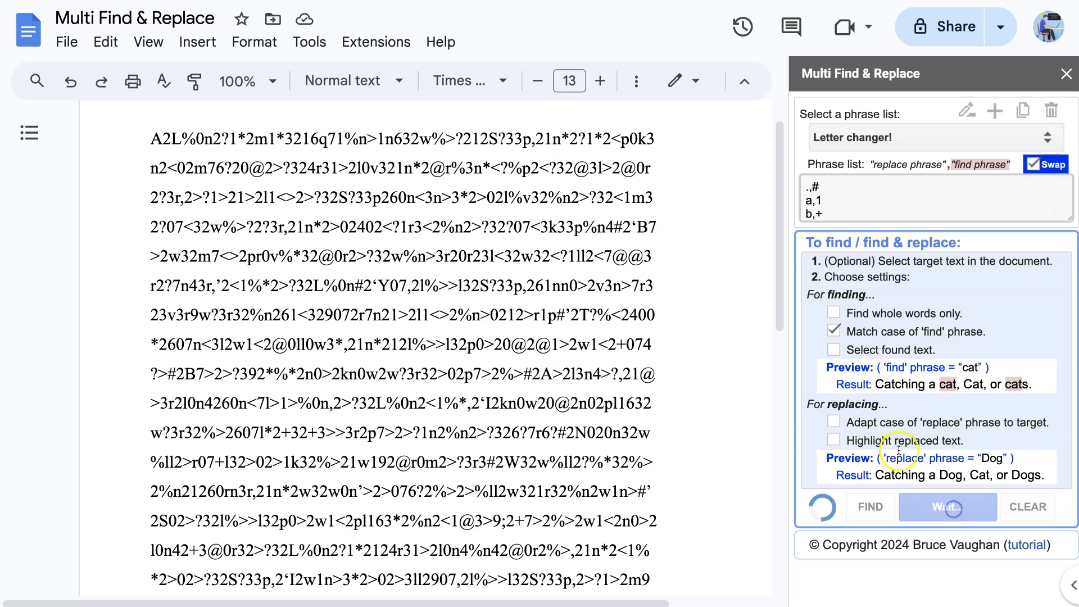